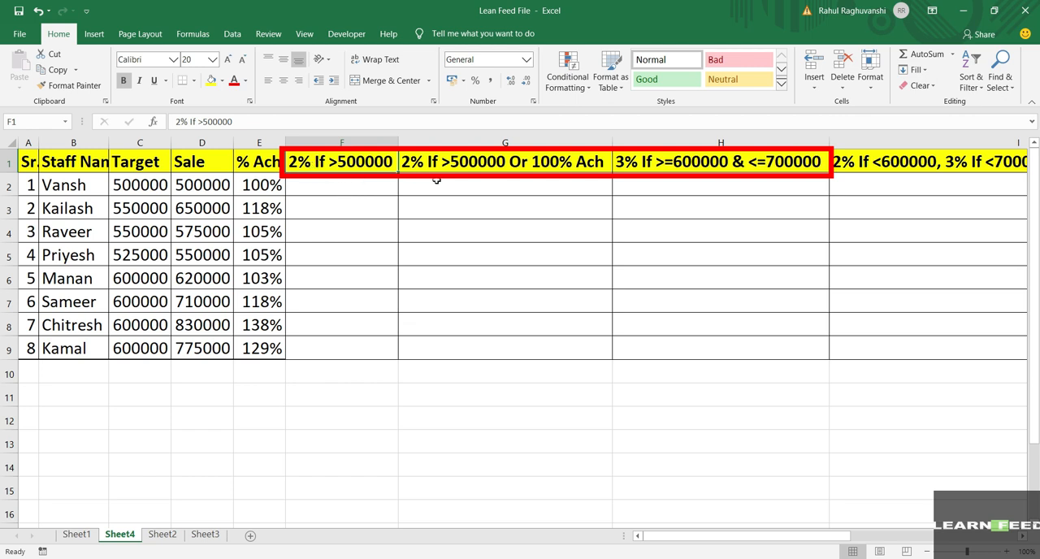
Step: Examine the four incentive condition headings in F1:I1 and the empty cells of the last condition column
left_click(465, 161)
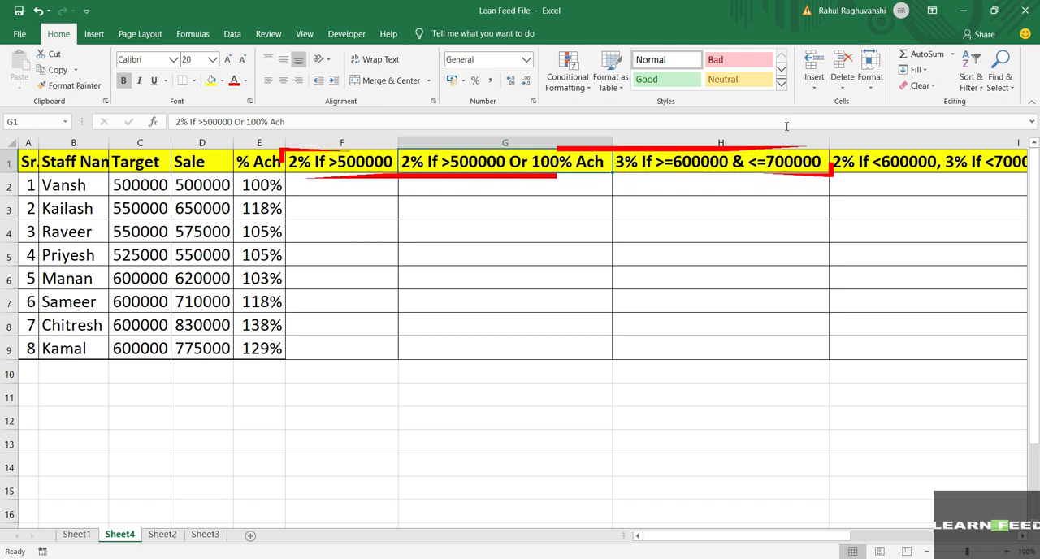
left_click(748, 162)
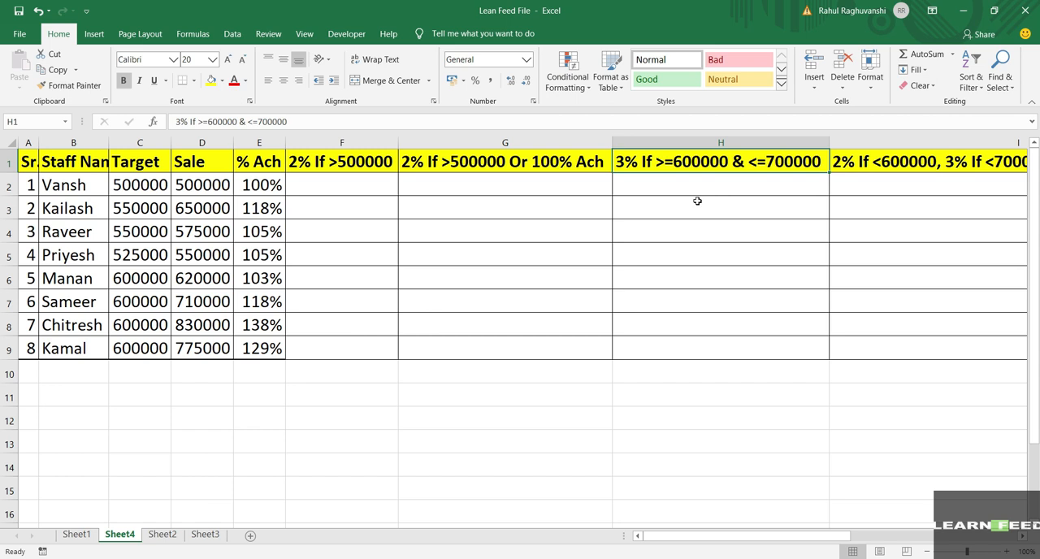
left_click(858, 167)
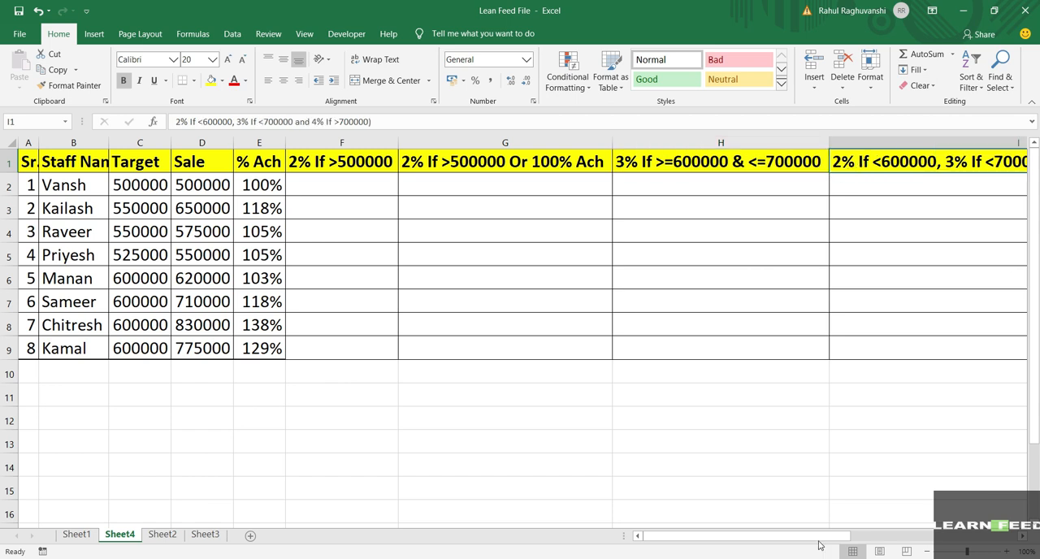
left_click_drag(821, 538, 993, 550)
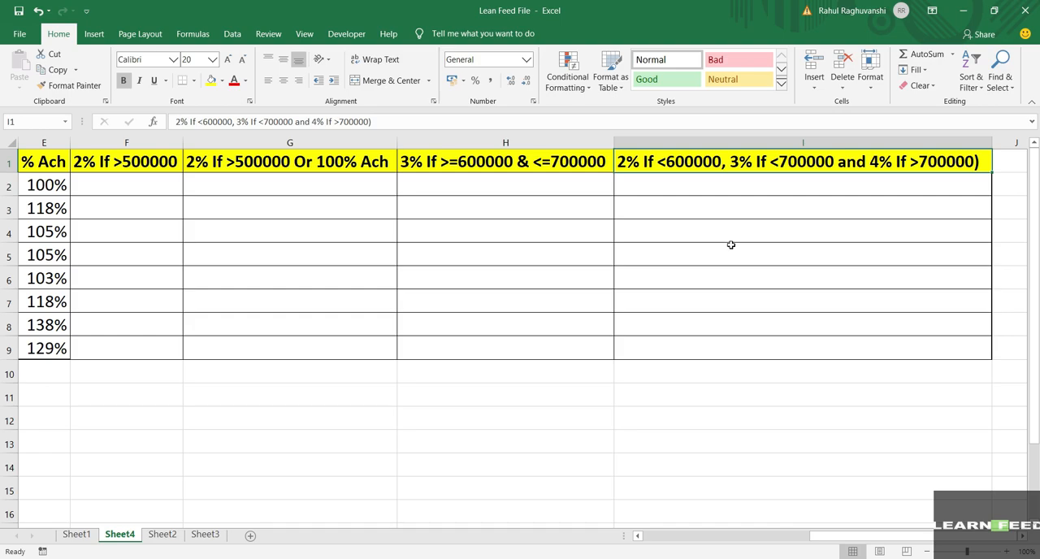
left_click(743, 186)
left_click(729, 350)
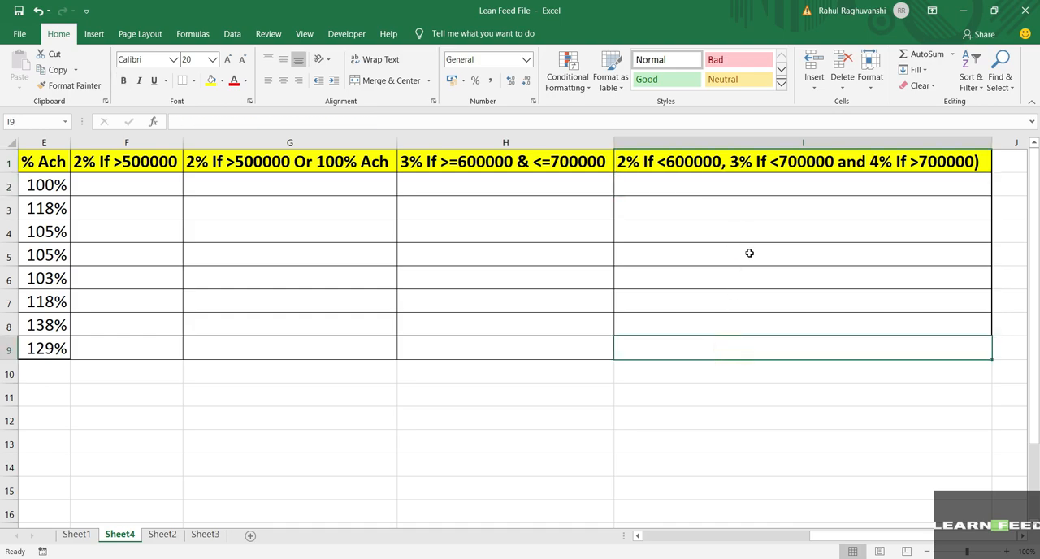
left_click(764, 188)
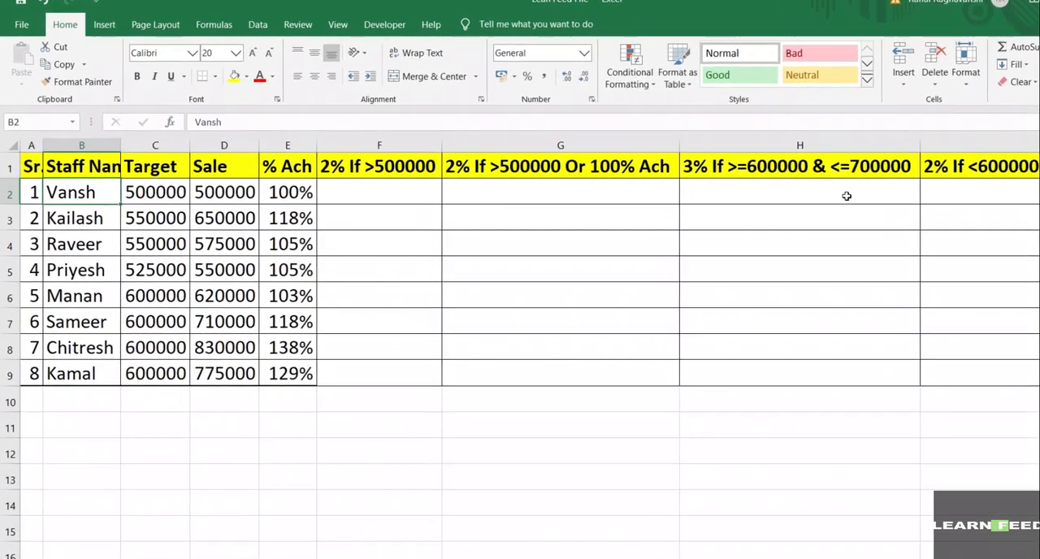
Step: Start an IF formula in F2 with the logical test that the sale in D2 is greater than 500000
key("Right")
key("Right")
key("Right")
key("Right")
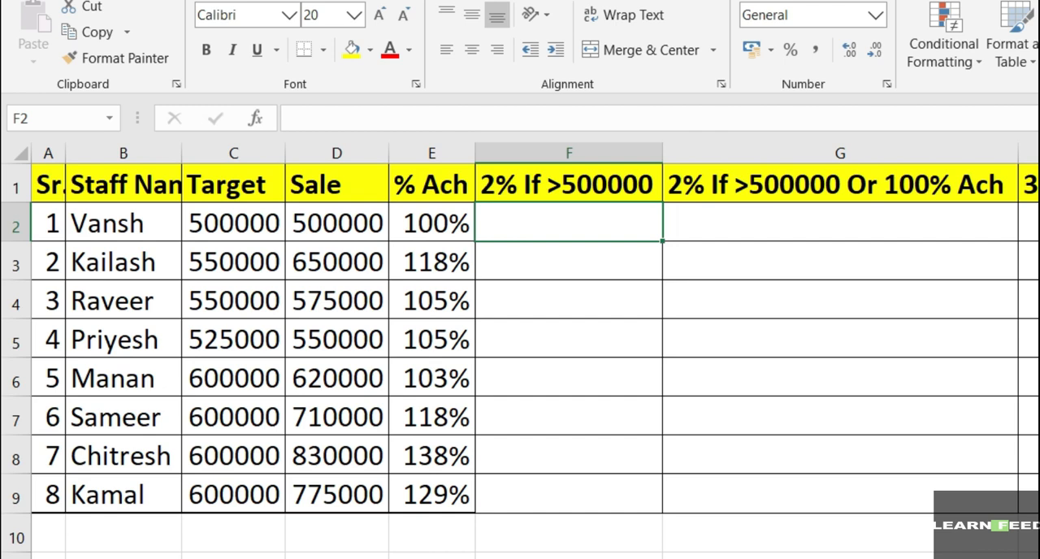
type("=")
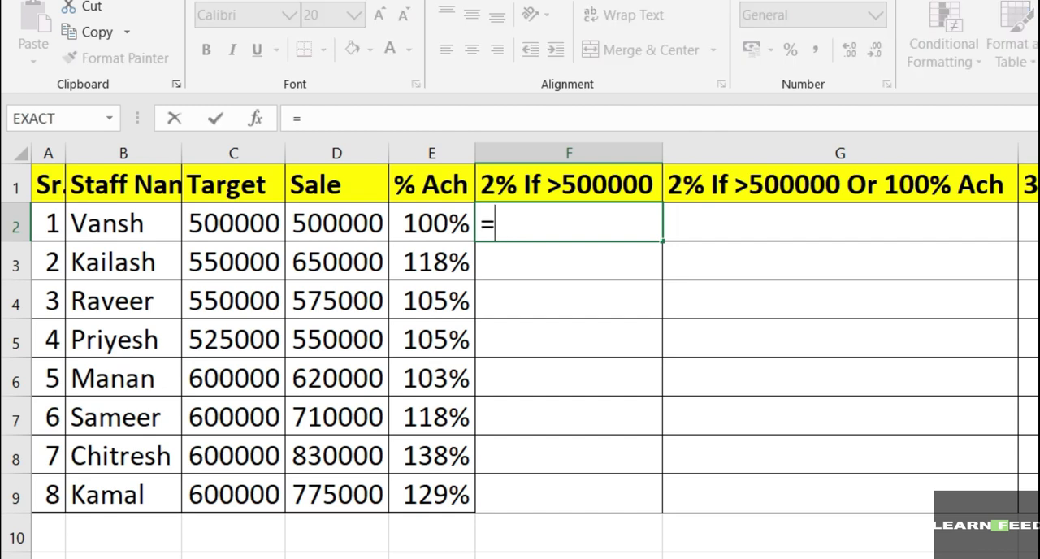
type("if")
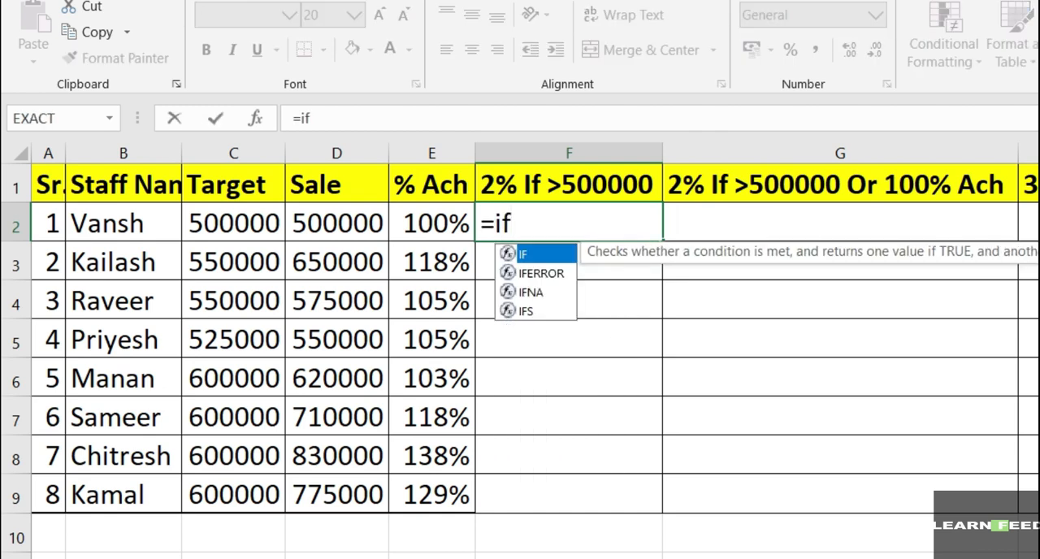
type("(")
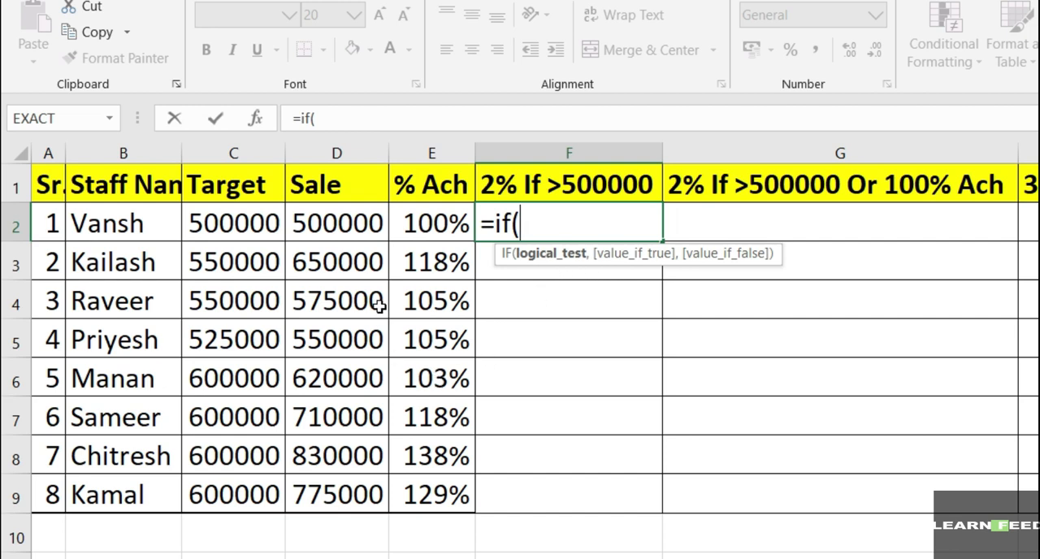
left_click(368, 222)
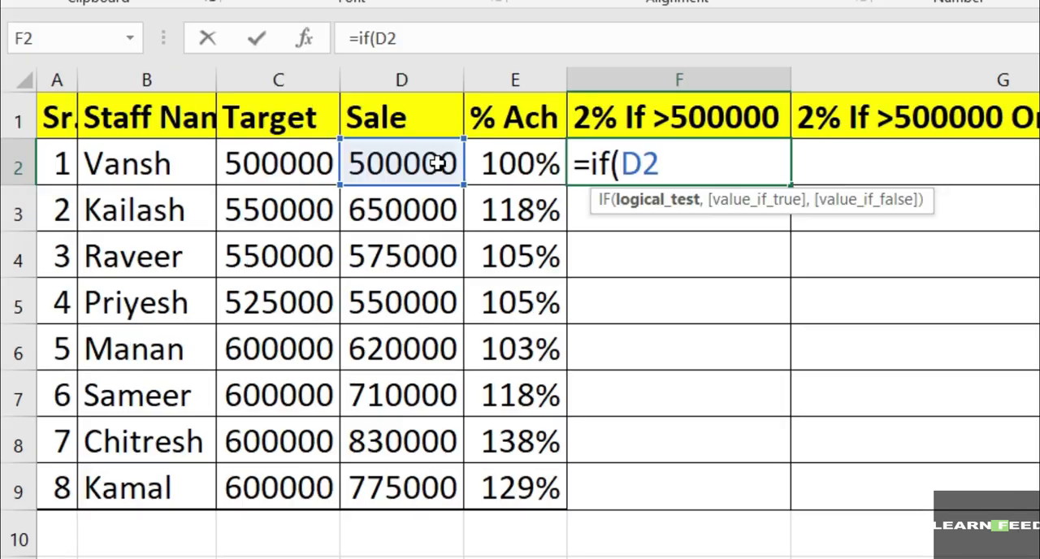
type(">5000")
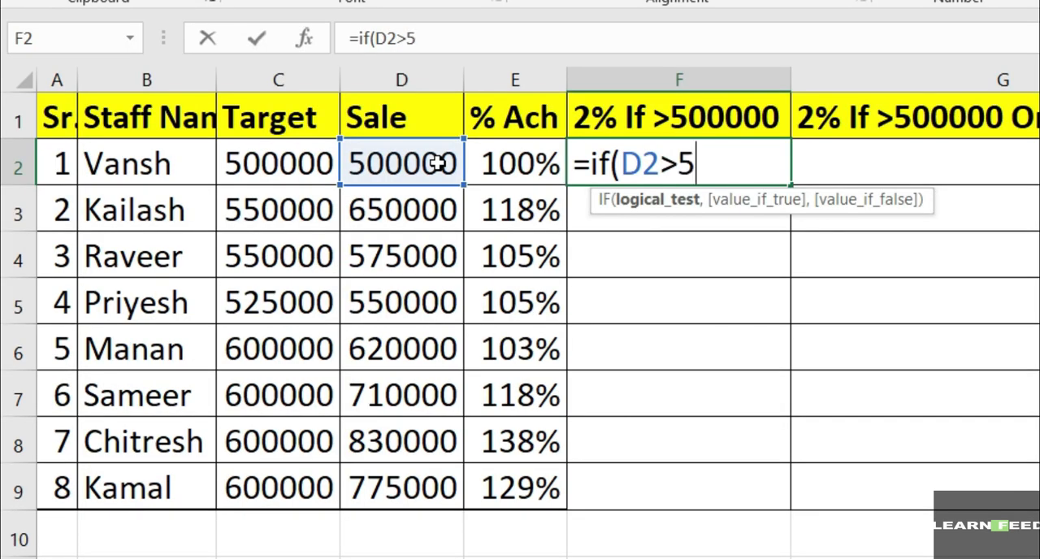
type("00")
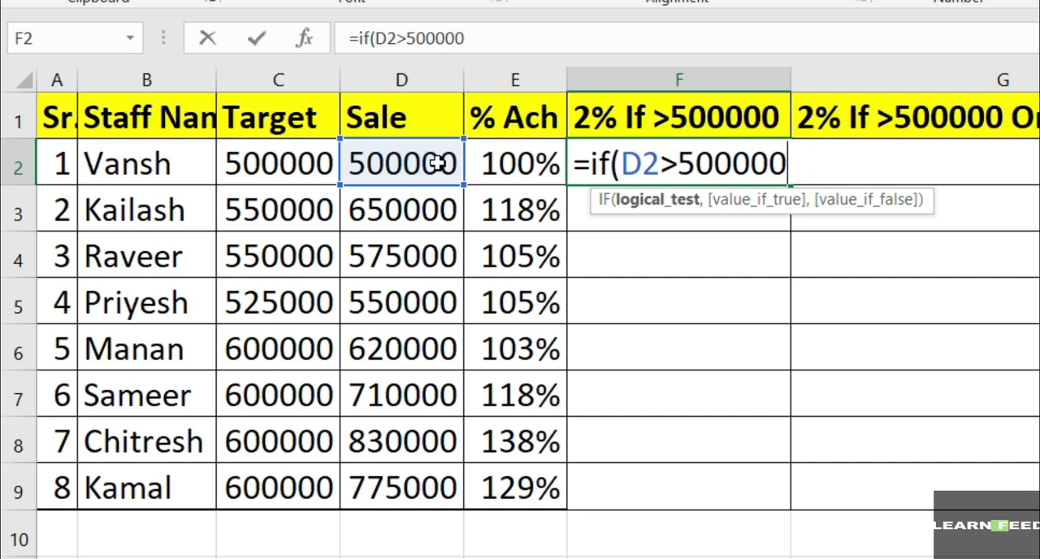
type(",")
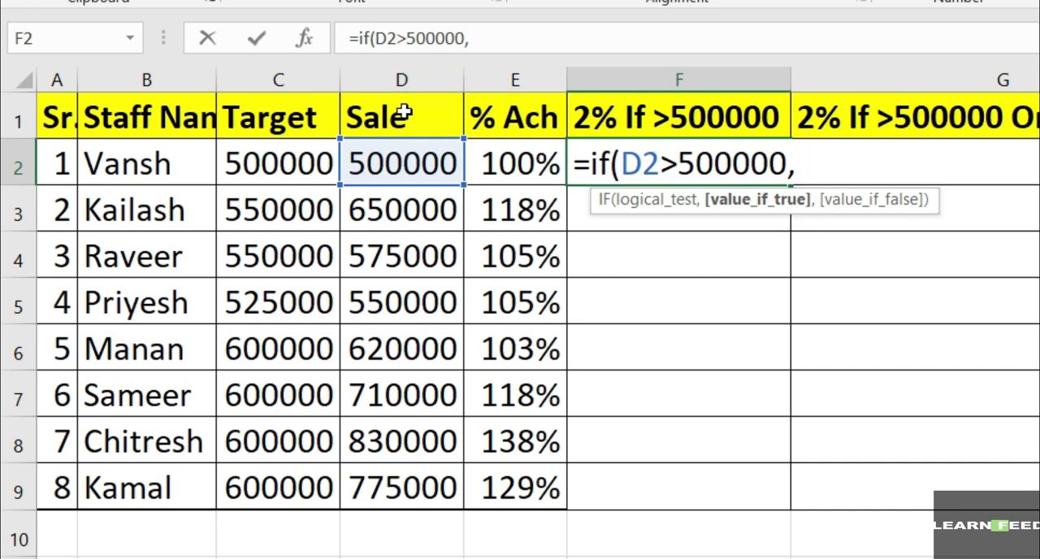
Step: Complete the F2 formula so it returns D2*.02 when the test is true and an empty string ("") otherwise
left_click(398, 162)
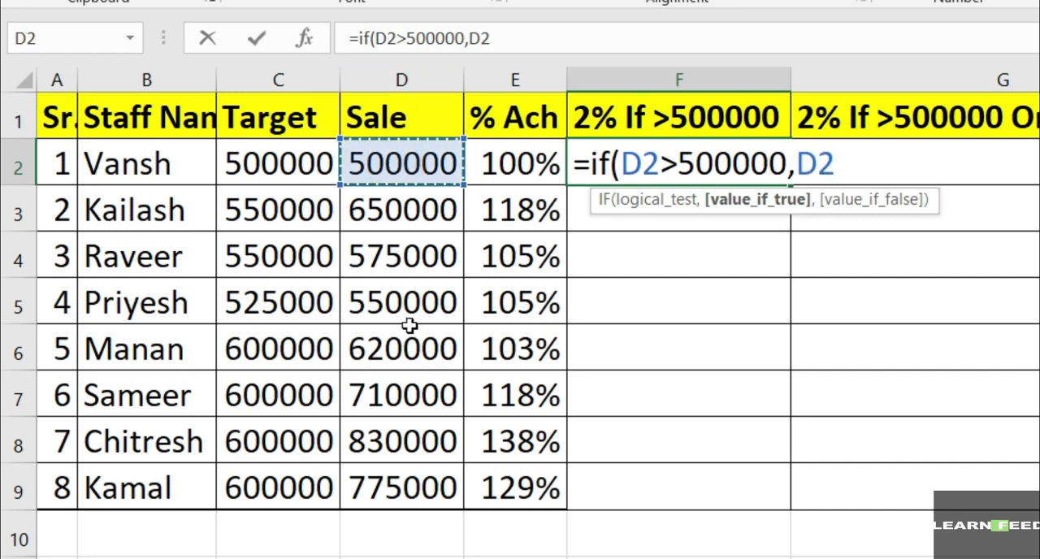
type("*.02")
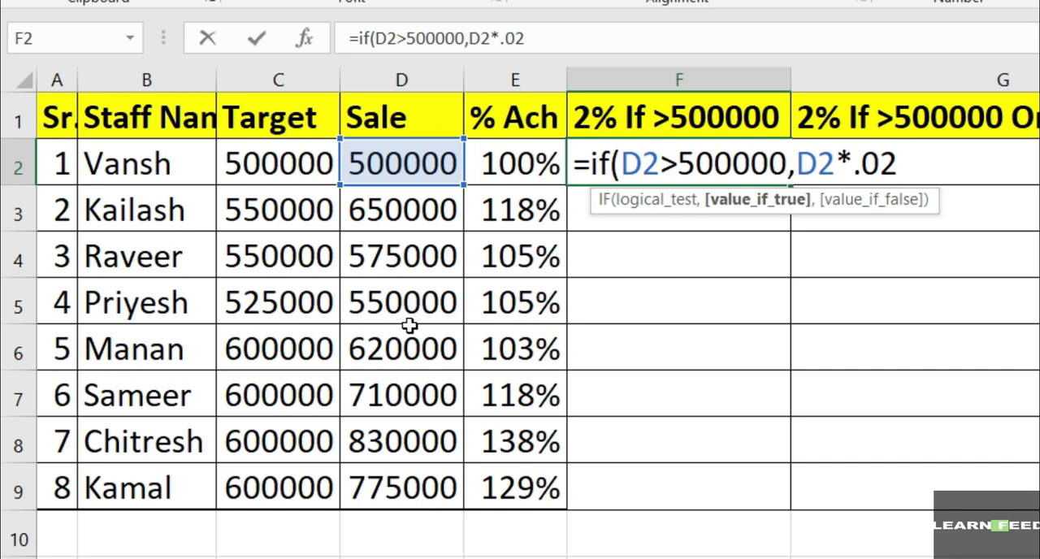
type(",")
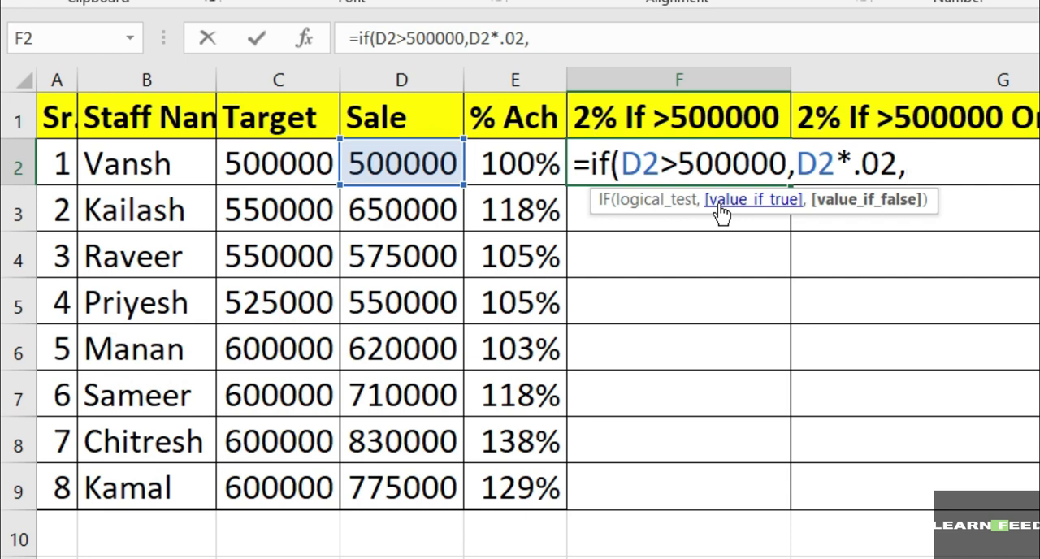
type("\"\"")
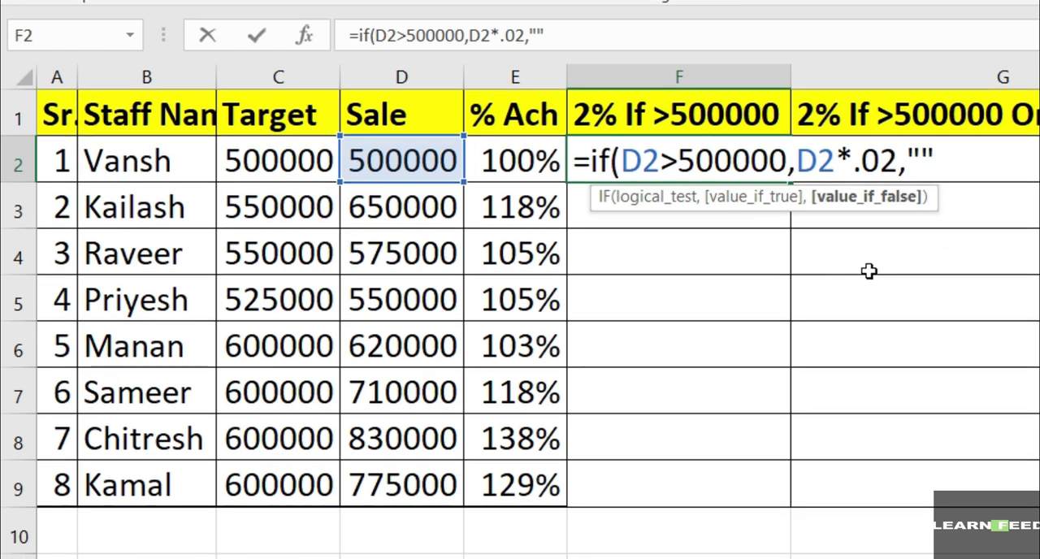
type(")")
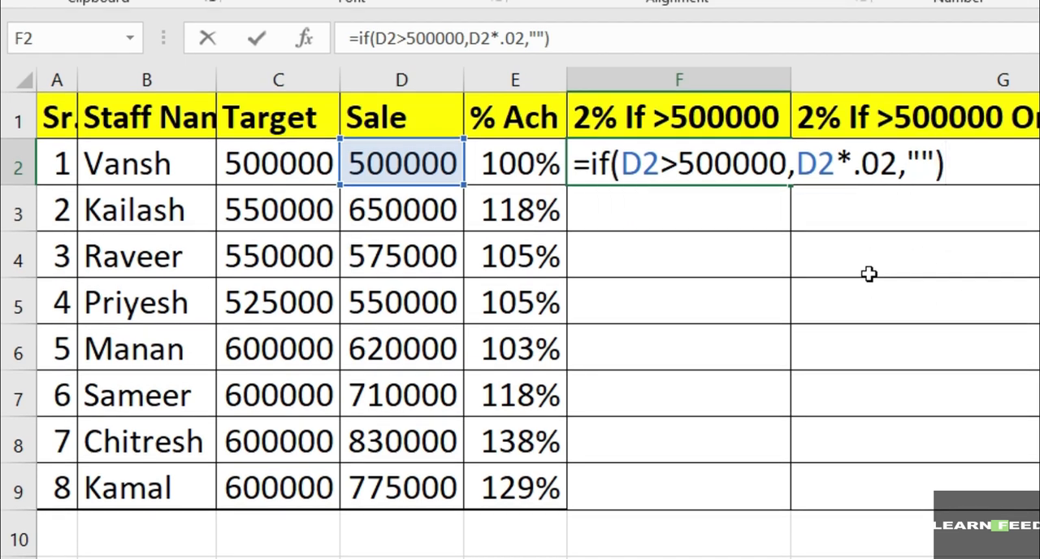
key("Return")
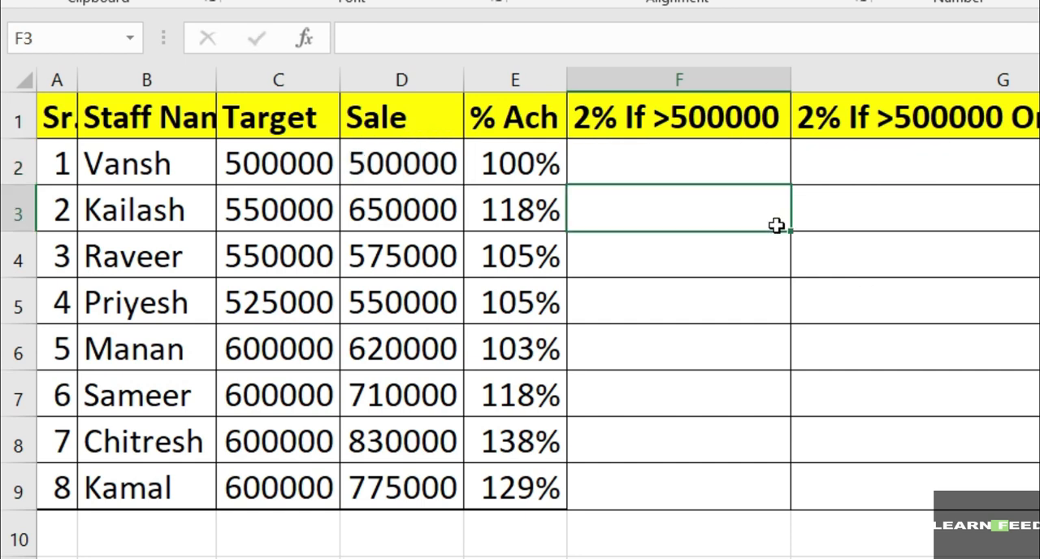
Step: Copy the incentive formula from F2 down the column through F9
left_click(739, 169)
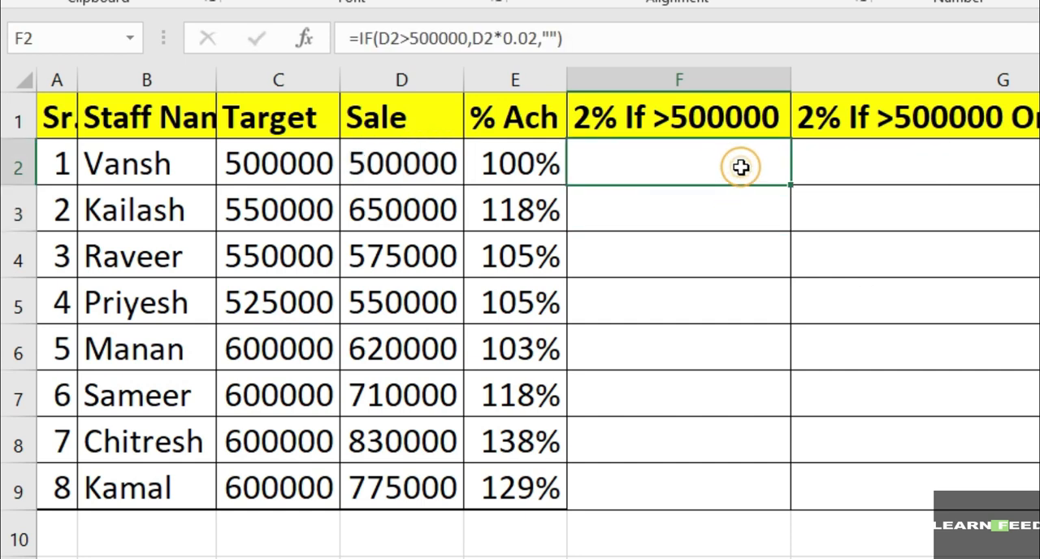
left_click(419, 156)
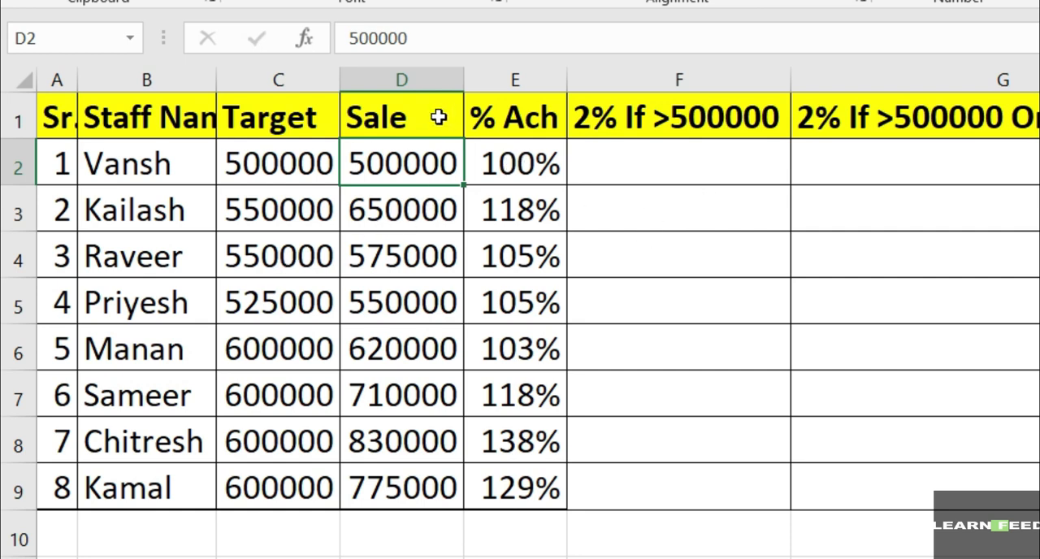
left_click(731, 167)
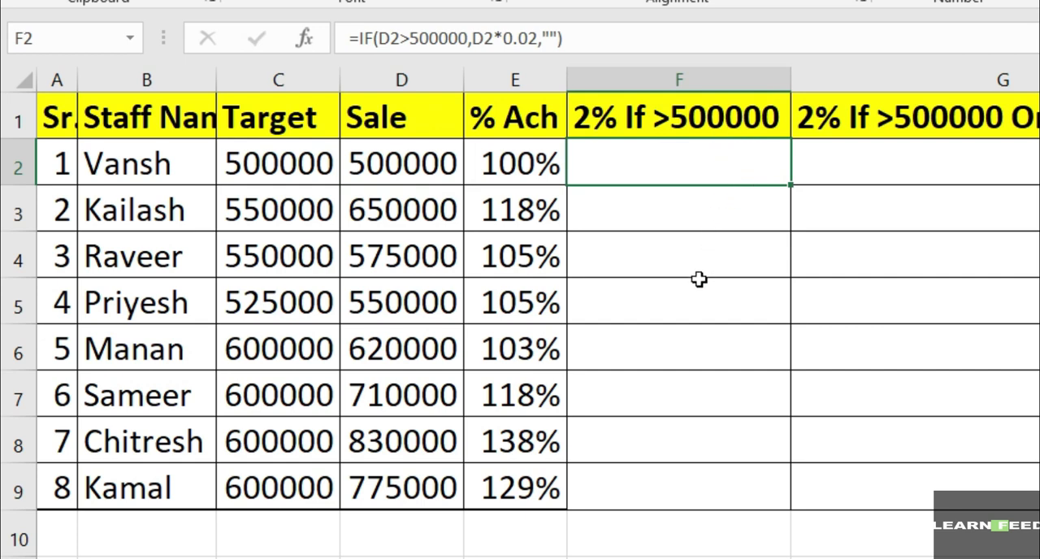
key("ctrl+c")
key("shift+Down")
key("shift+Down")
key("shift+Down")
key("shift+Down")
key("shift+Down")
key("shift+Down")
key("shift+Down")
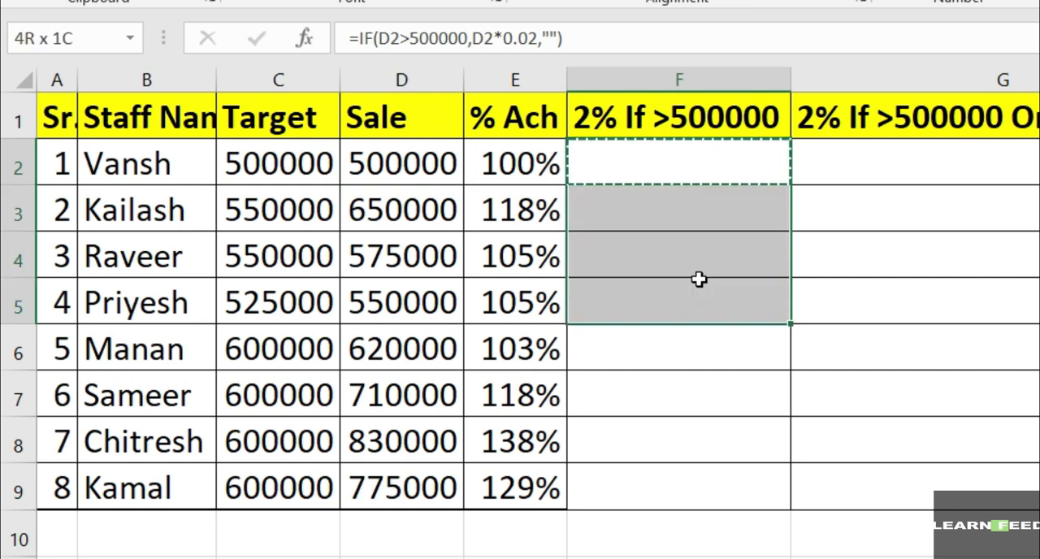
key("ctrl+v")
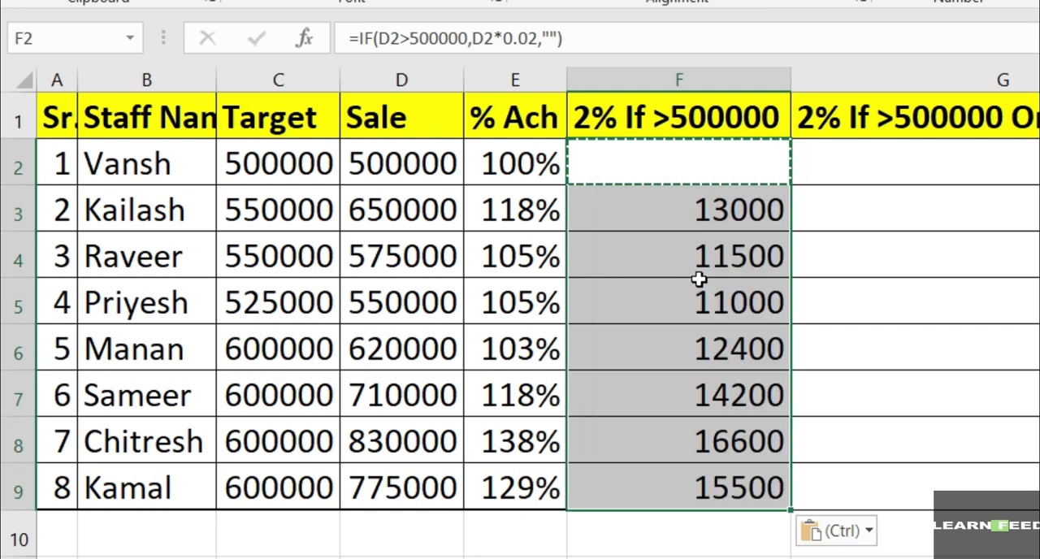
Step: Check the copied formulas in F3:F9 against the corresponding sale values in column D
key("Up")
key("Down")
key("Down")
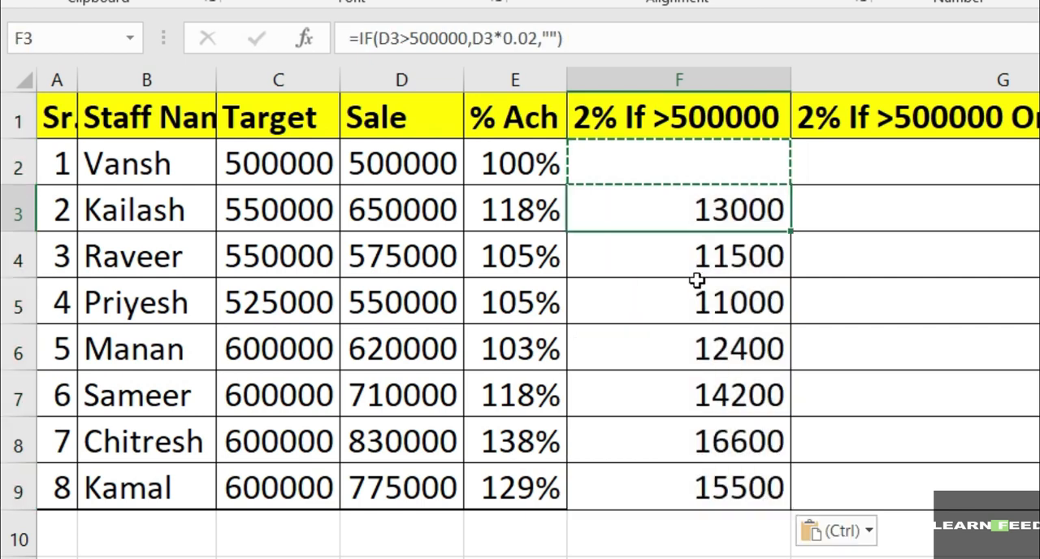
left_click(397, 211)
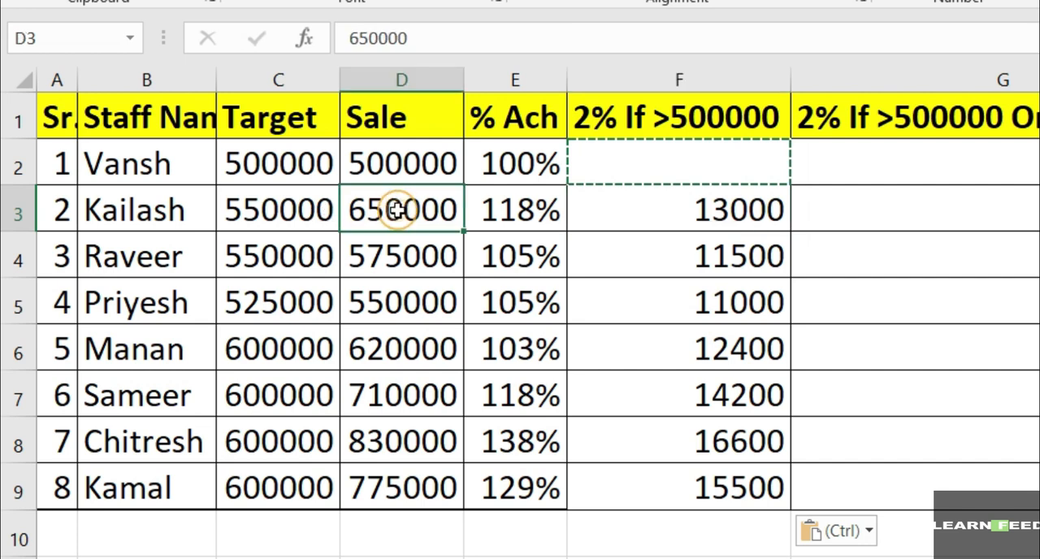
left_click(429, 259)
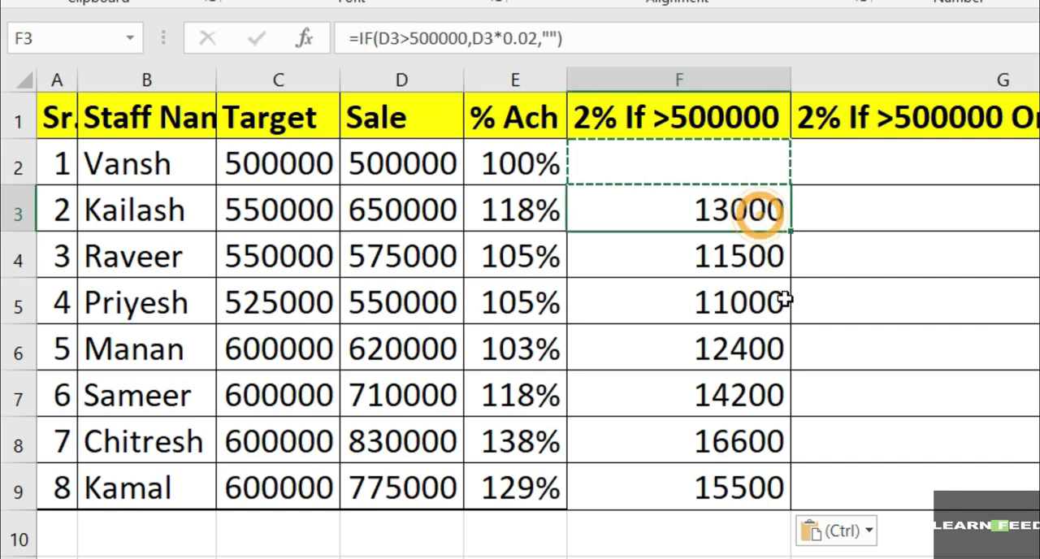
left_click_drag(761, 214, 778, 487)
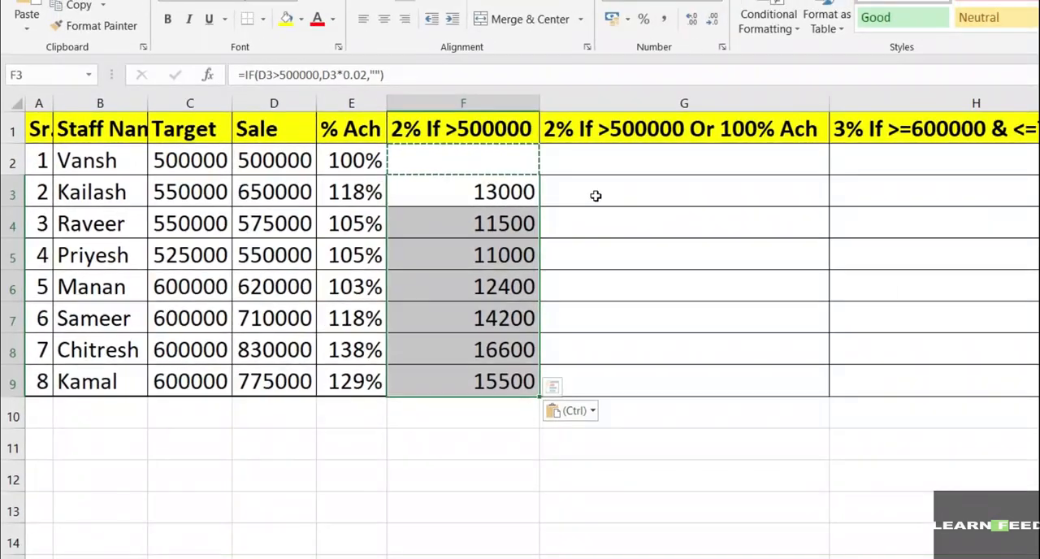
Step: Review the target and sale in row 2, and start an IF formula with a nested OR function in G2
left_click(875, 214)
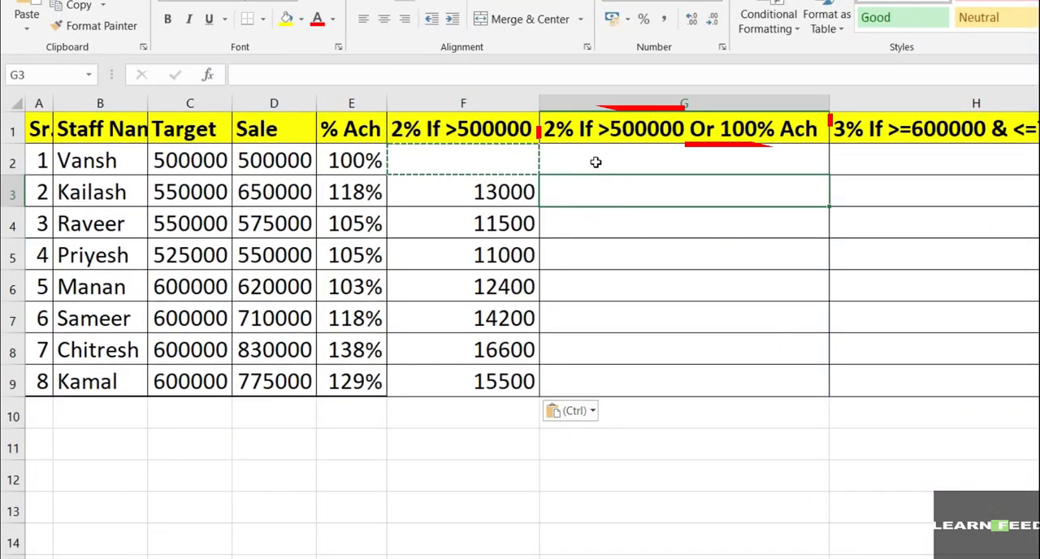
left_click(597, 158)
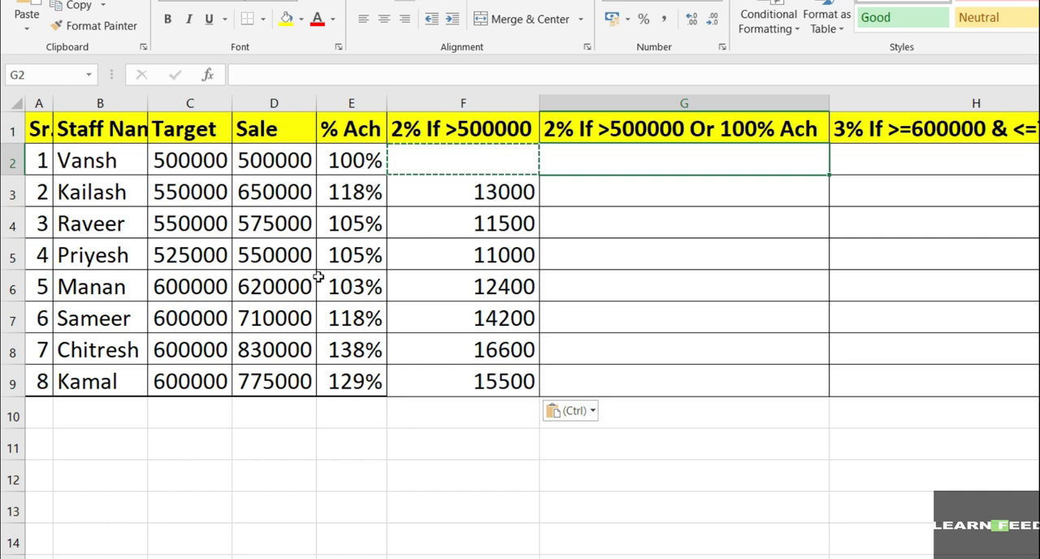
left_click(196, 160)
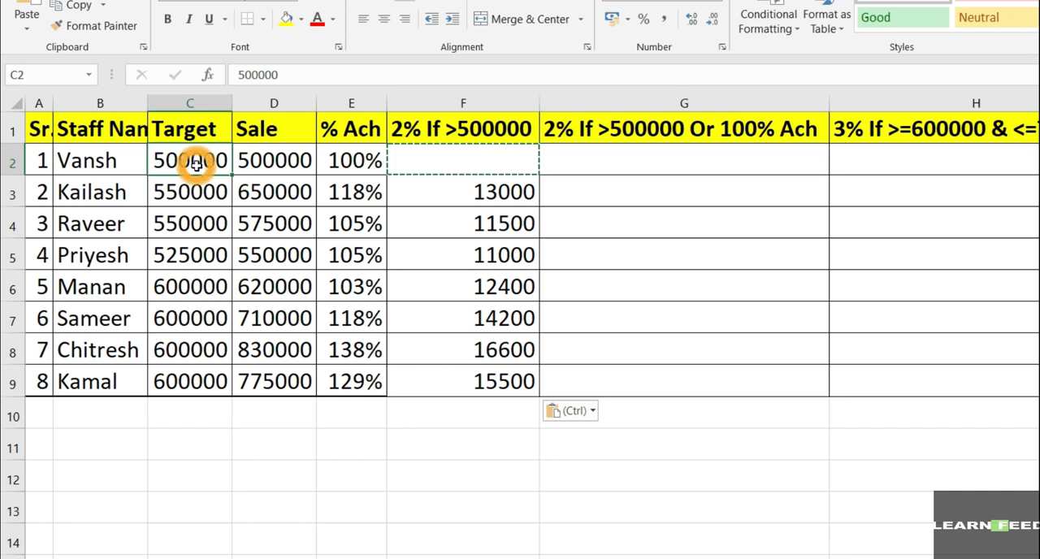
left_click(275, 162)
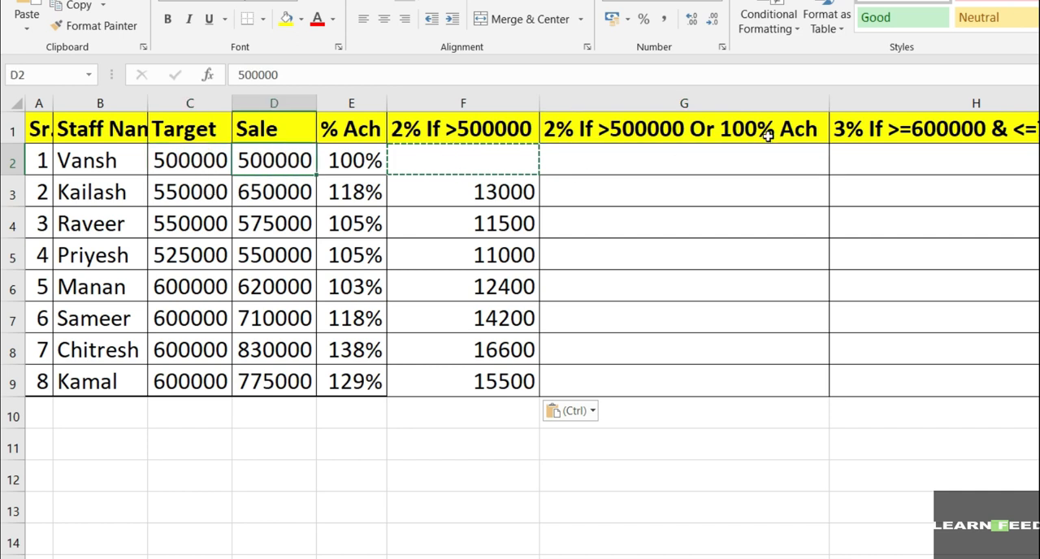
left_click(686, 159)
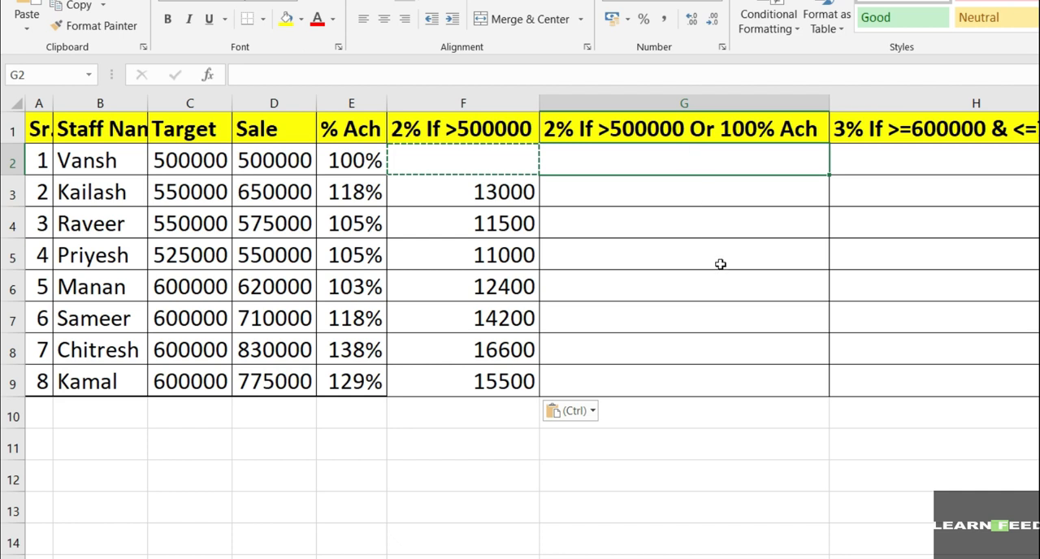
type("=if(")
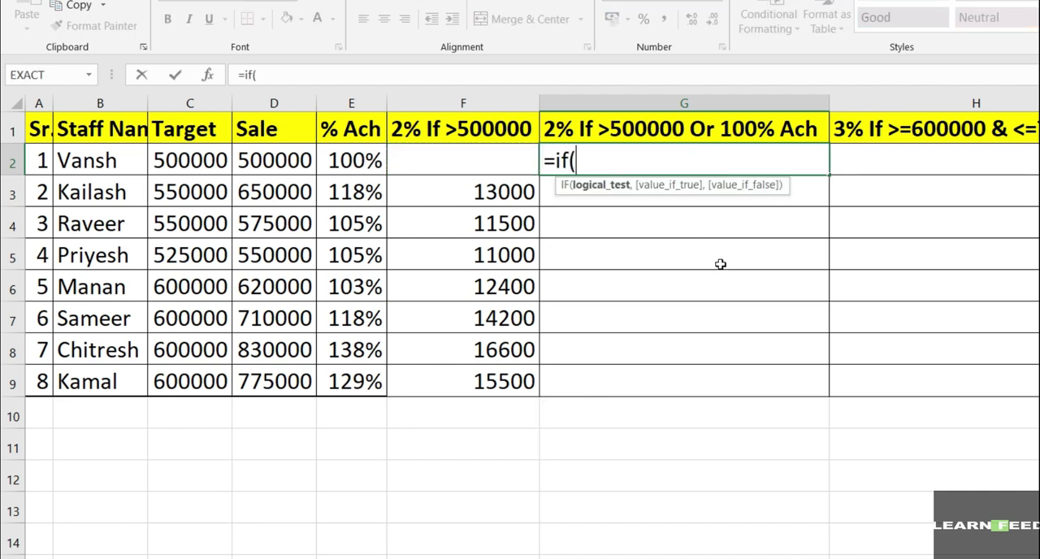
type("or")
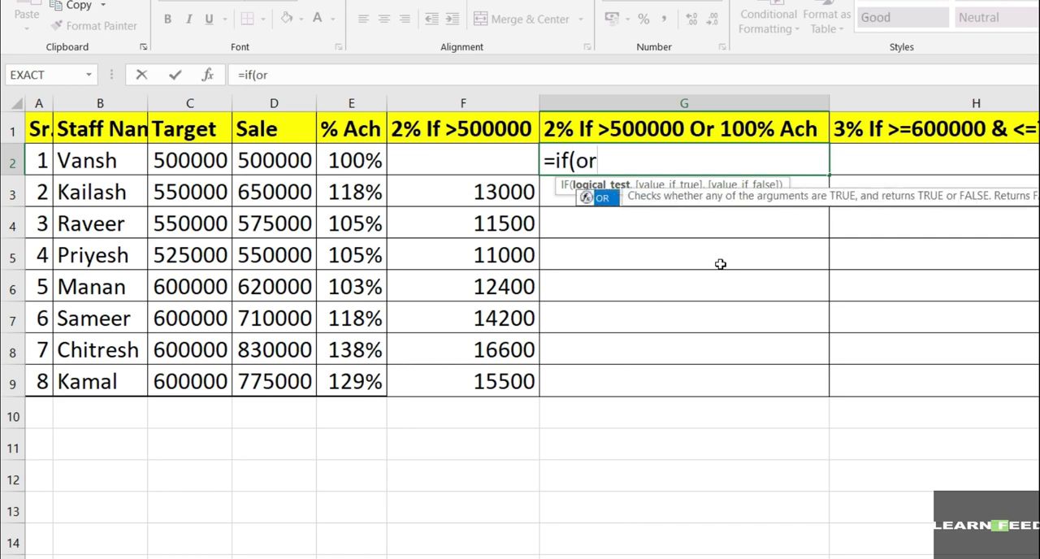
type("(")
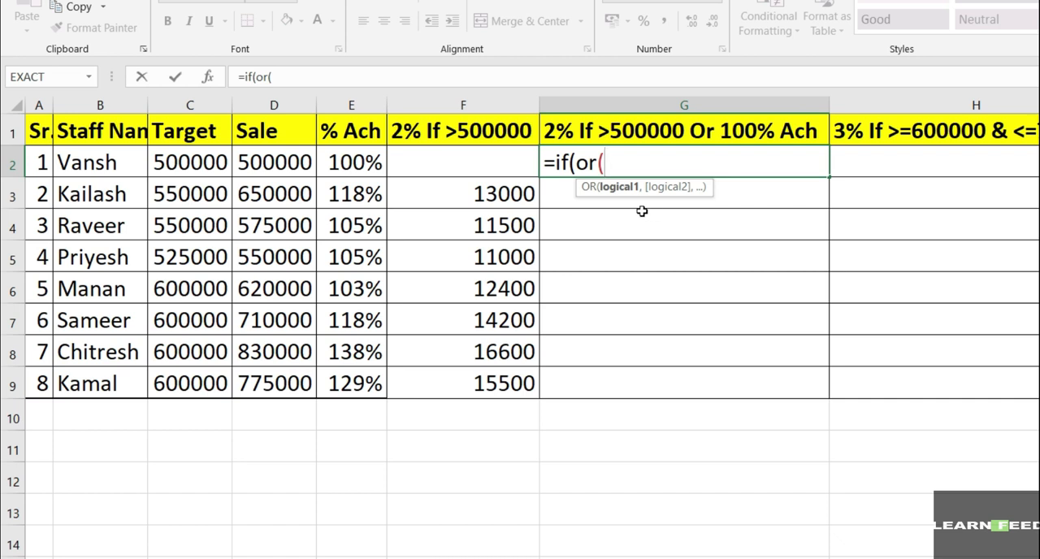
Step: Enter the OR conditions D2>500000 and E2=100% as the logical test of the G2 formula
left_click(275, 159)
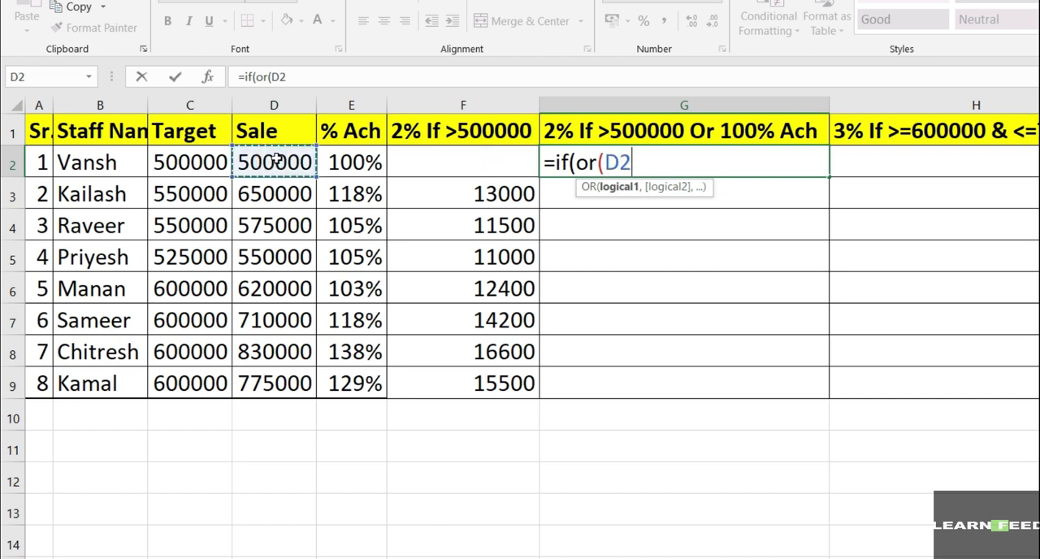
type(">500000")
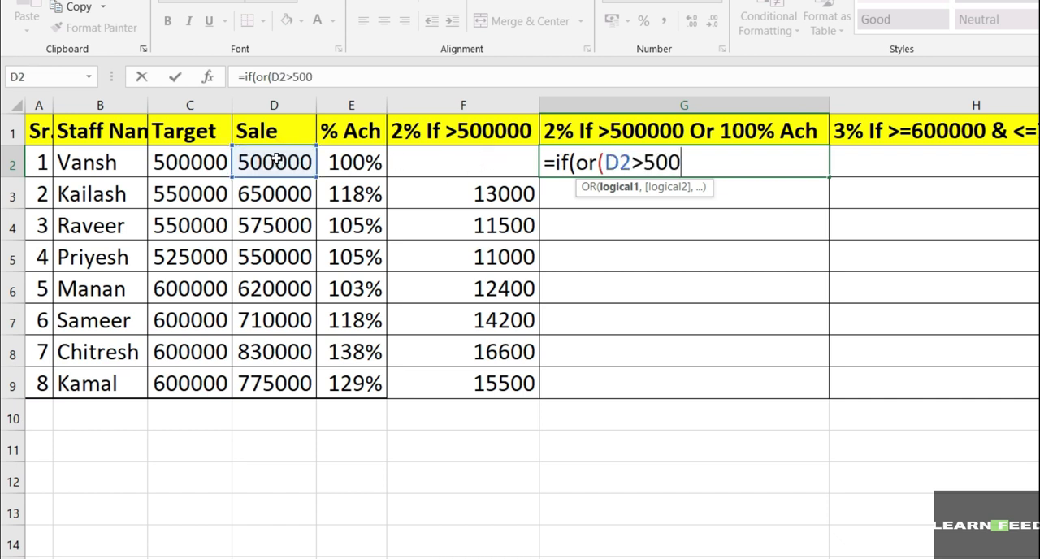
type(",")
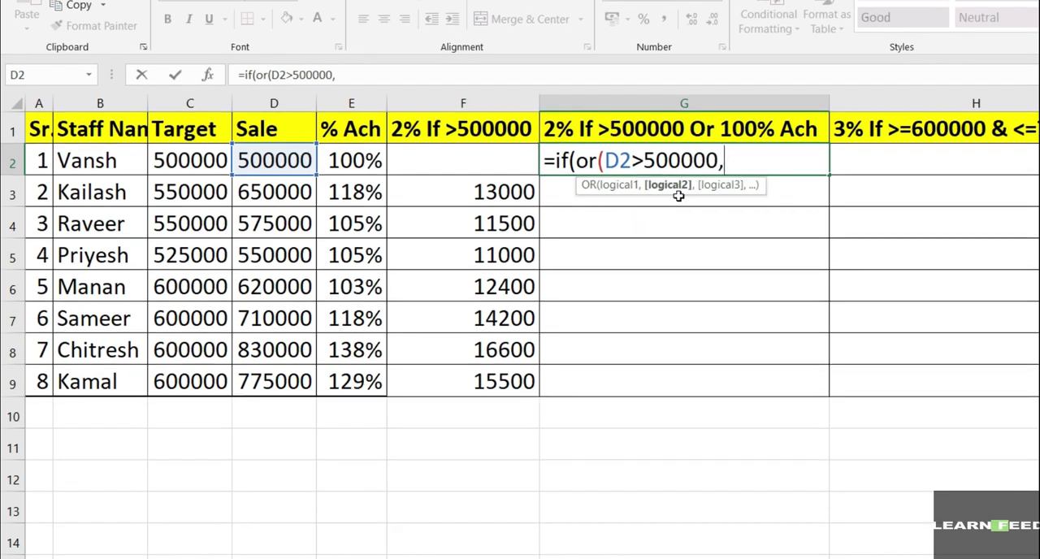
left_click(366, 159)
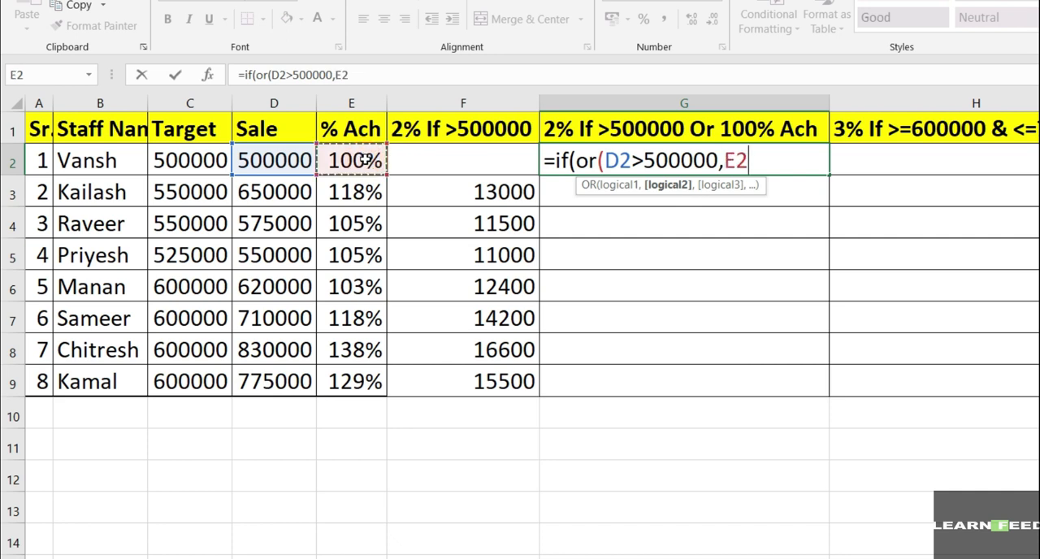
type("=")
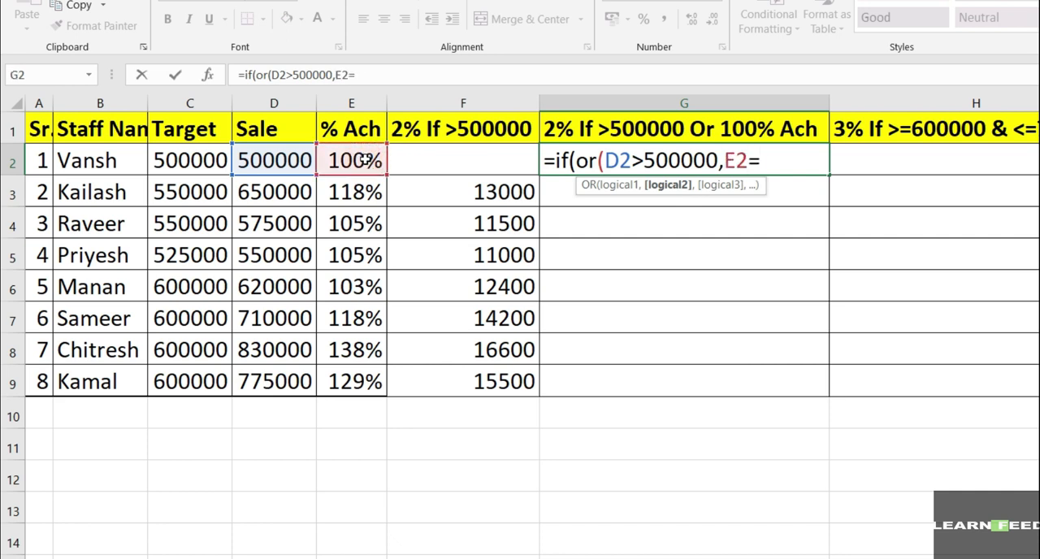
type("100%")
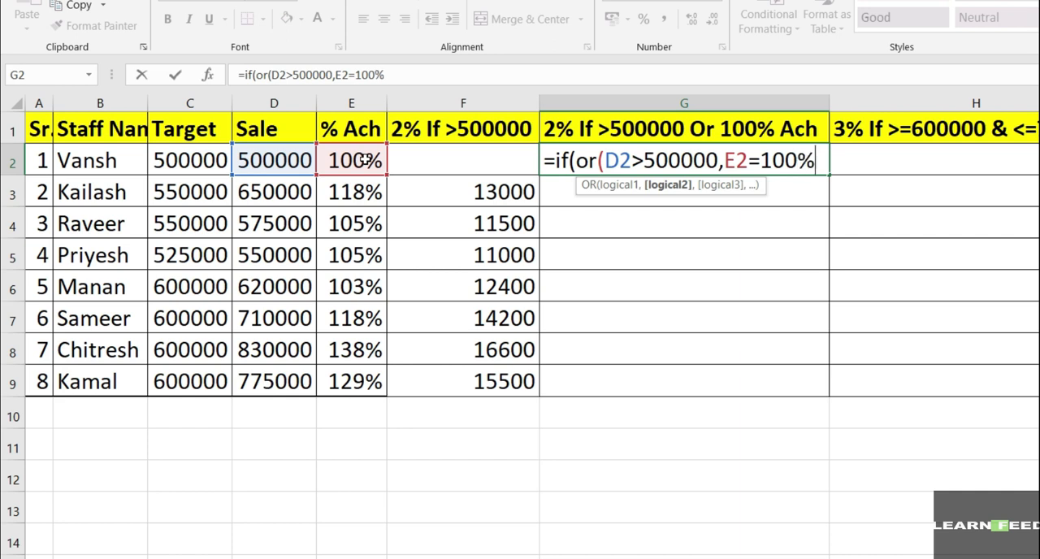
type(")")
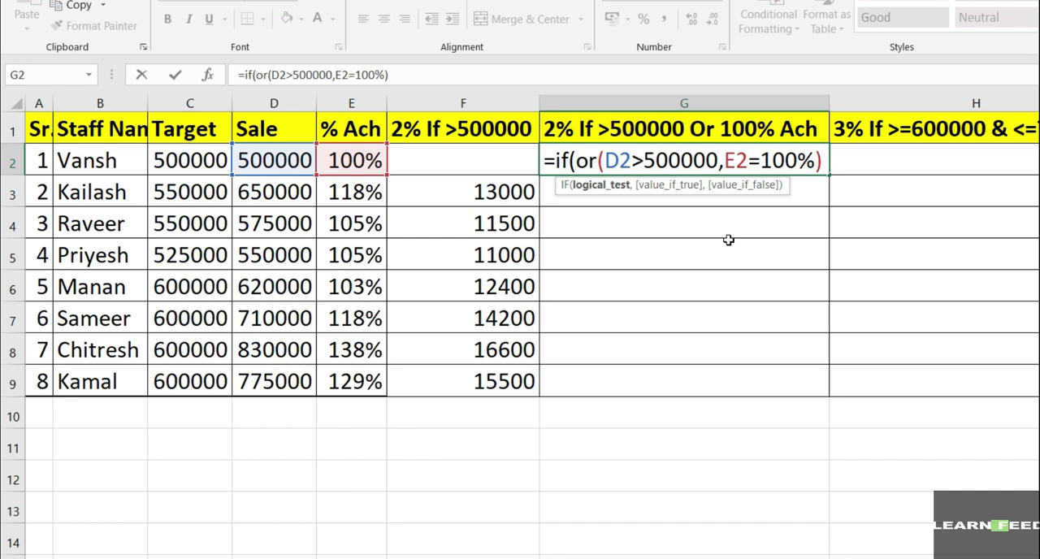
type(",")
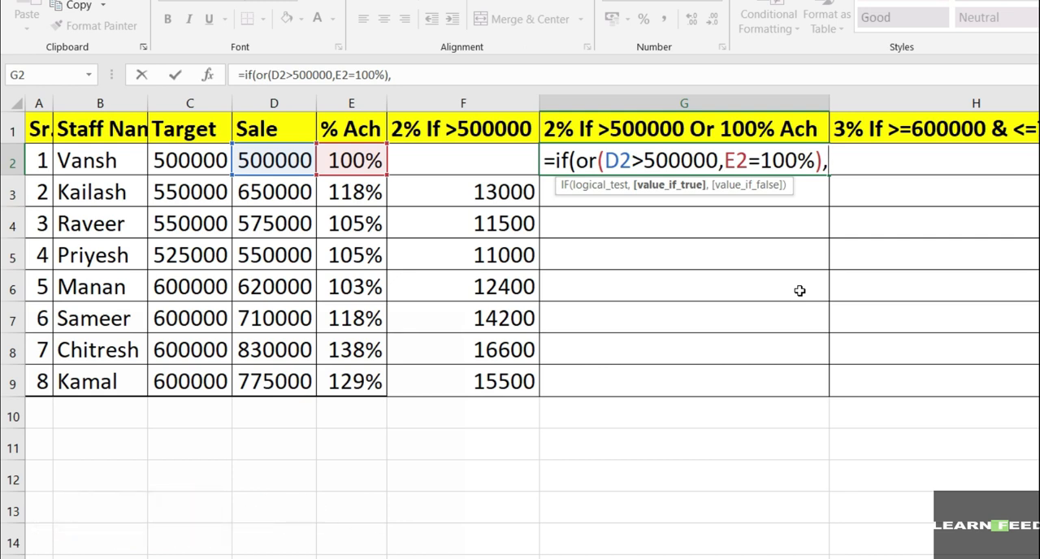
Step: Complete the G2 formula so it returns D2*.02 when either condition is true and an empty string ("") otherwise
left_click(291, 159)
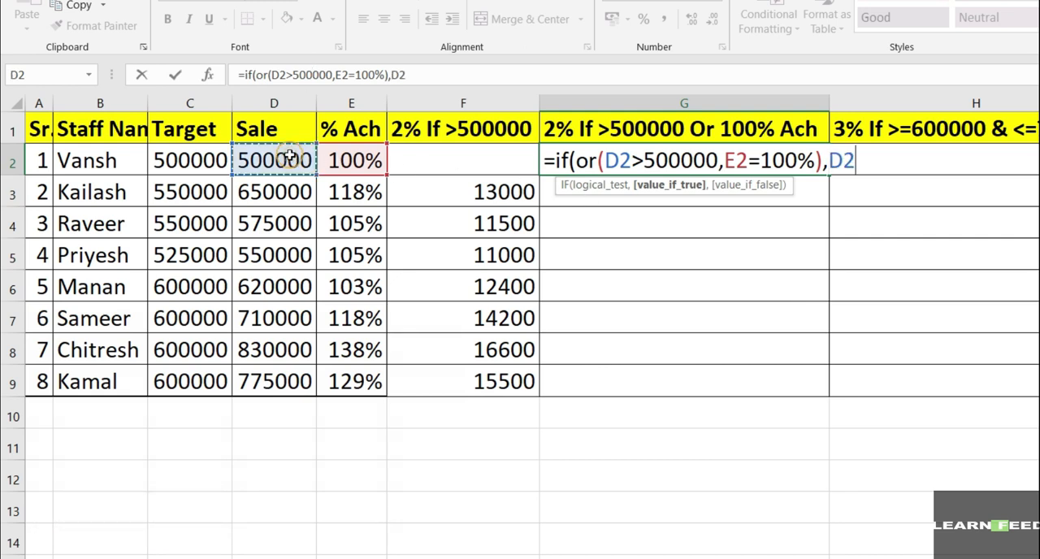
type("*")
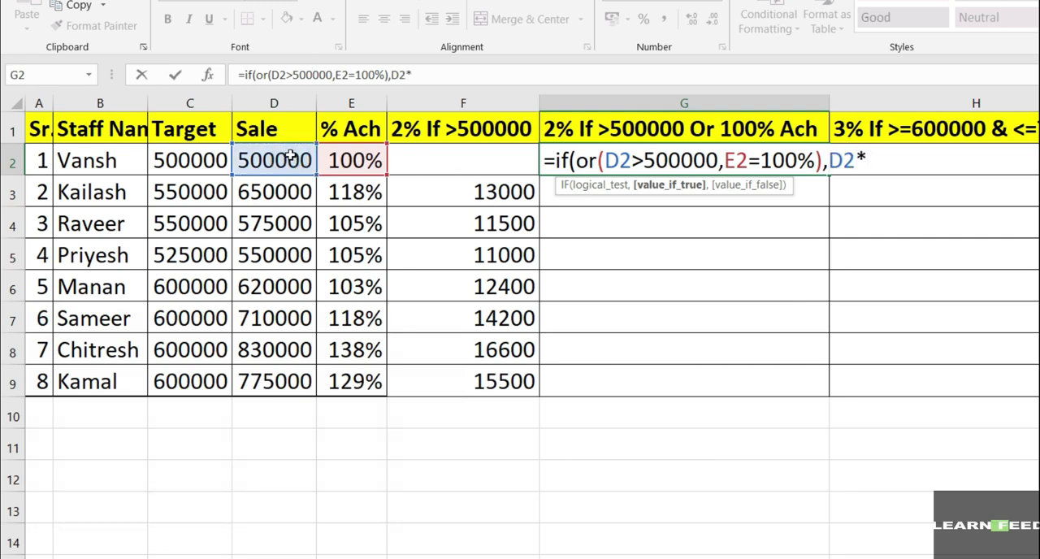
type(".02,")
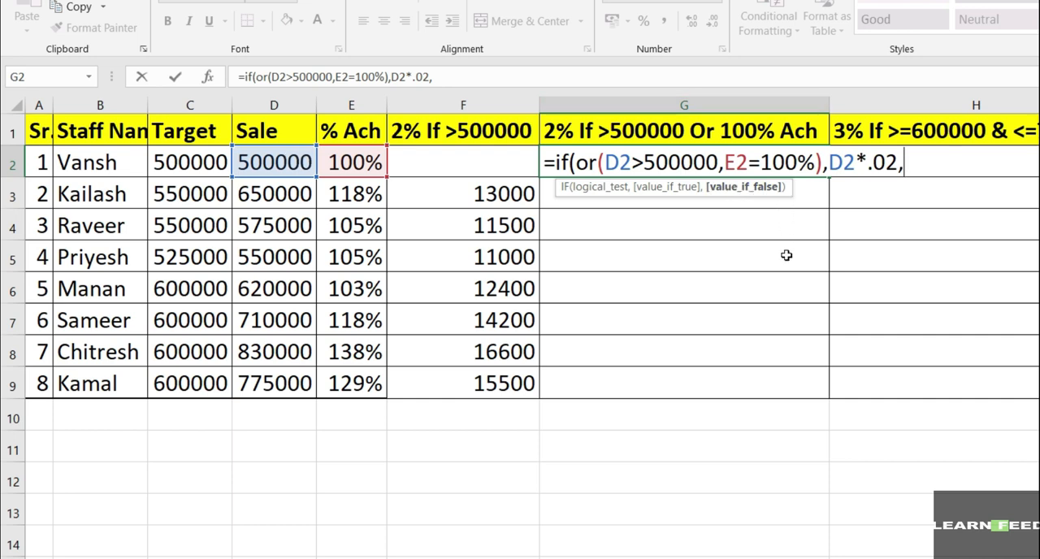
type("\"\")")
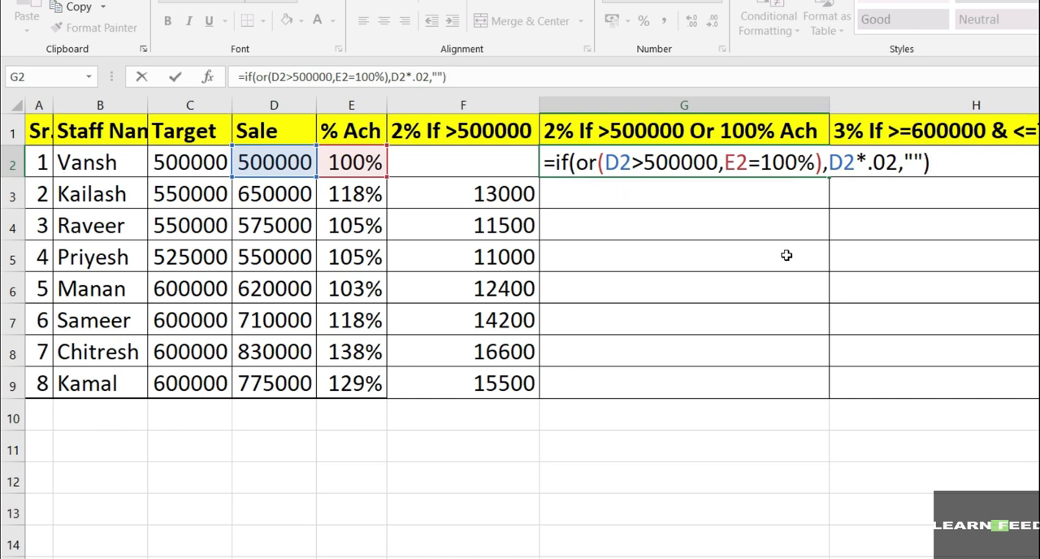
key("Return")
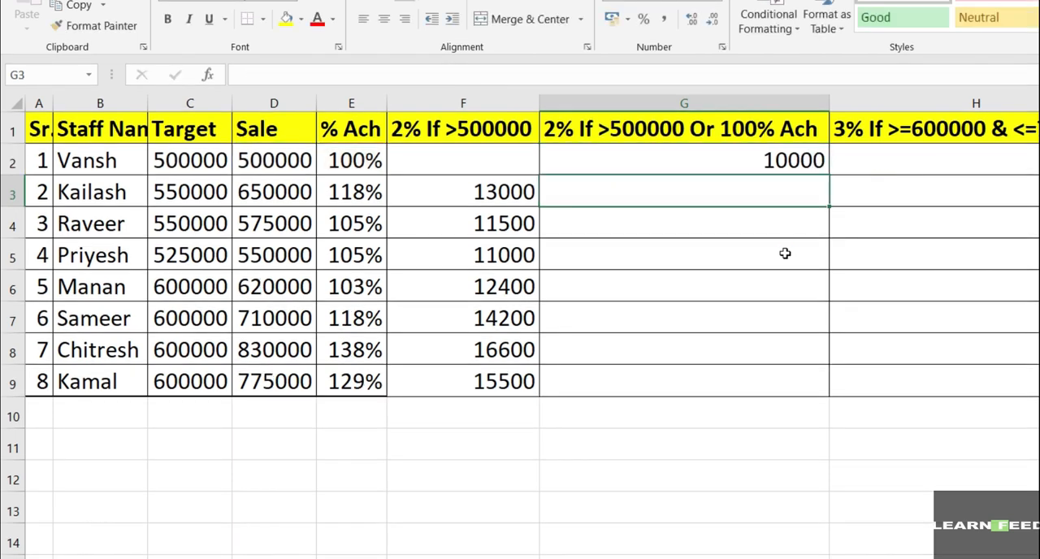
Step: Fill the G2 incentive formula down the column through G9 and check the copied results
left_click(792, 153)
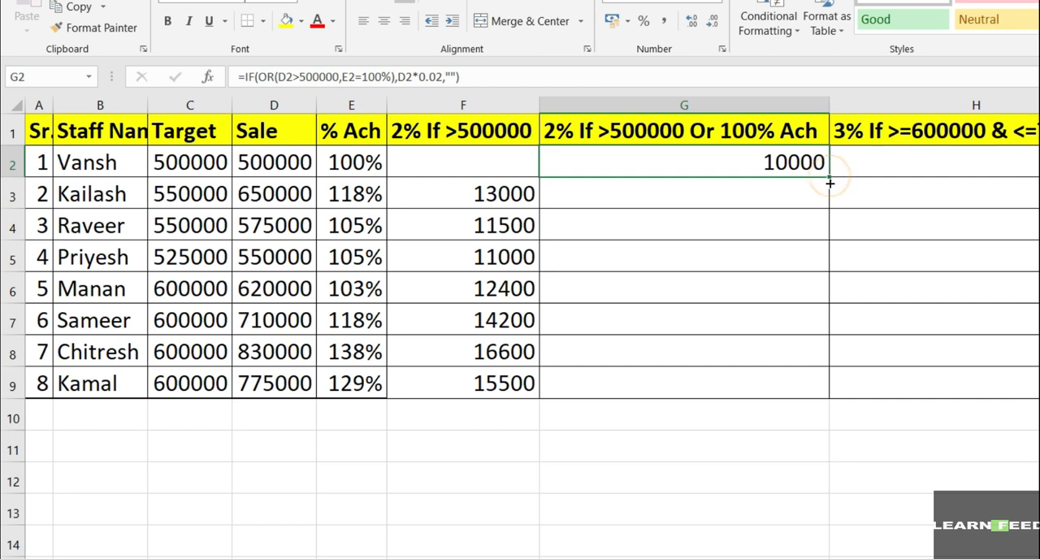
left_click_drag(829, 179, 828, 396)
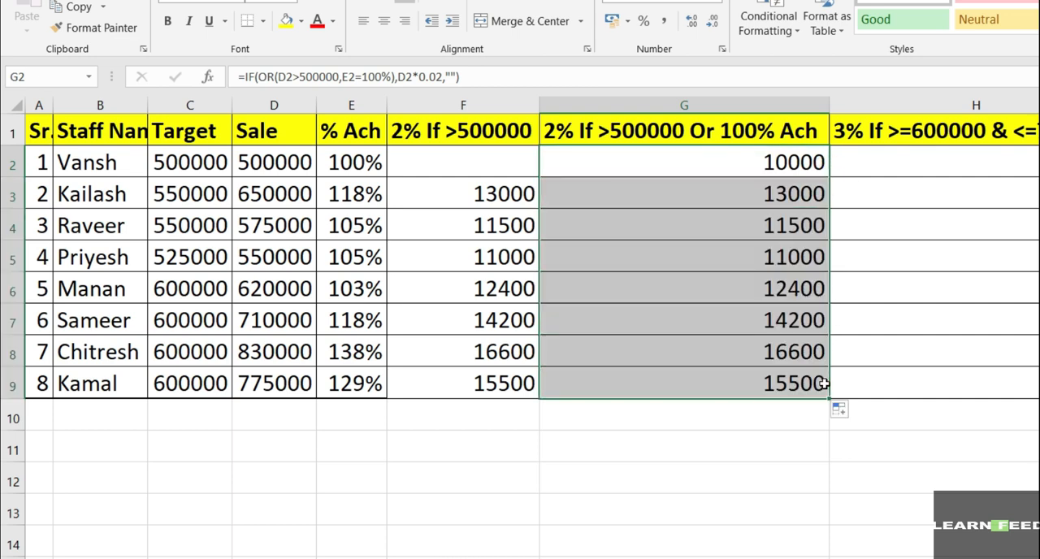
left_click(798, 322)
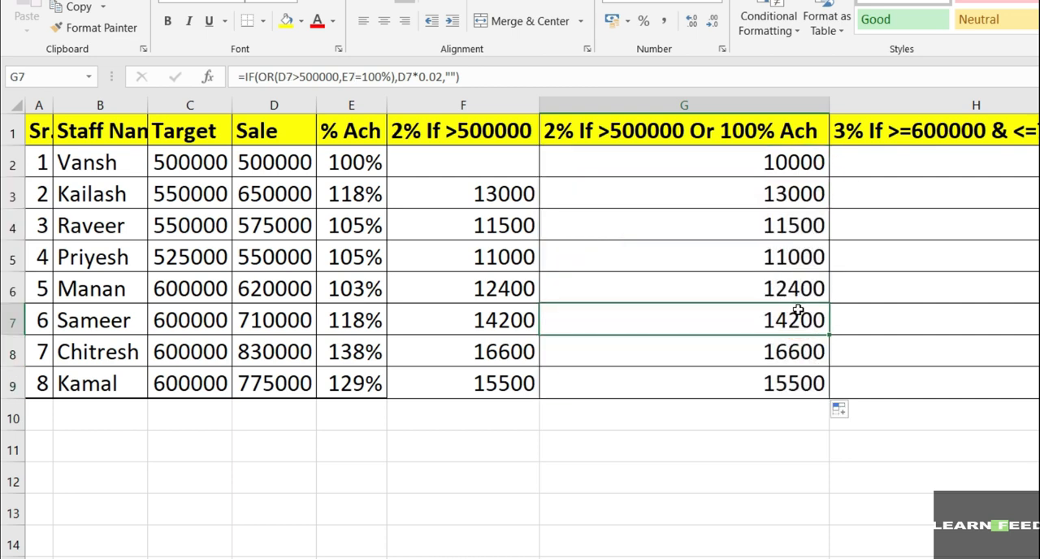
left_click(796, 163)
left_click_drag(803, 195, 796, 378)
left_click(791, 450)
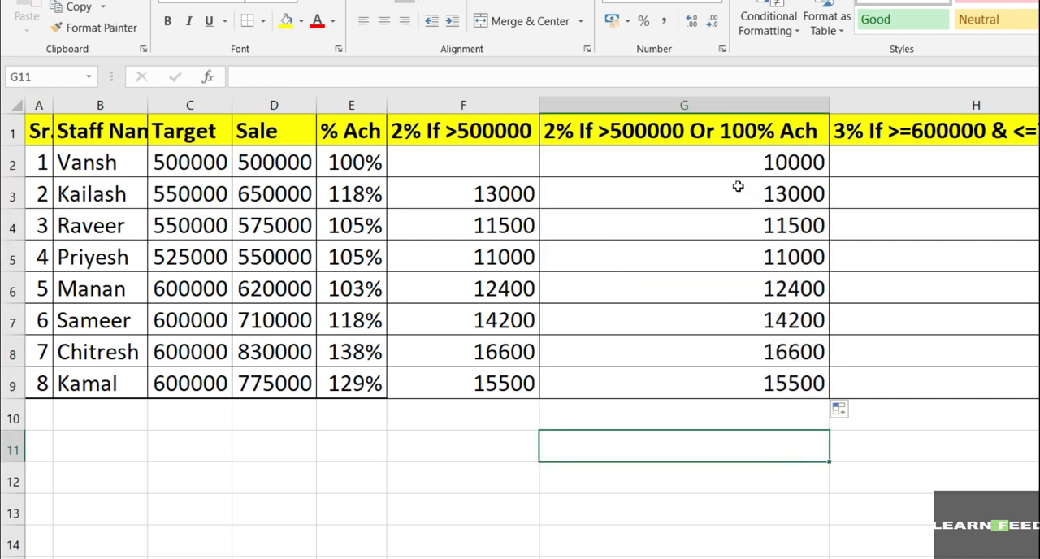
left_click(736, 171)
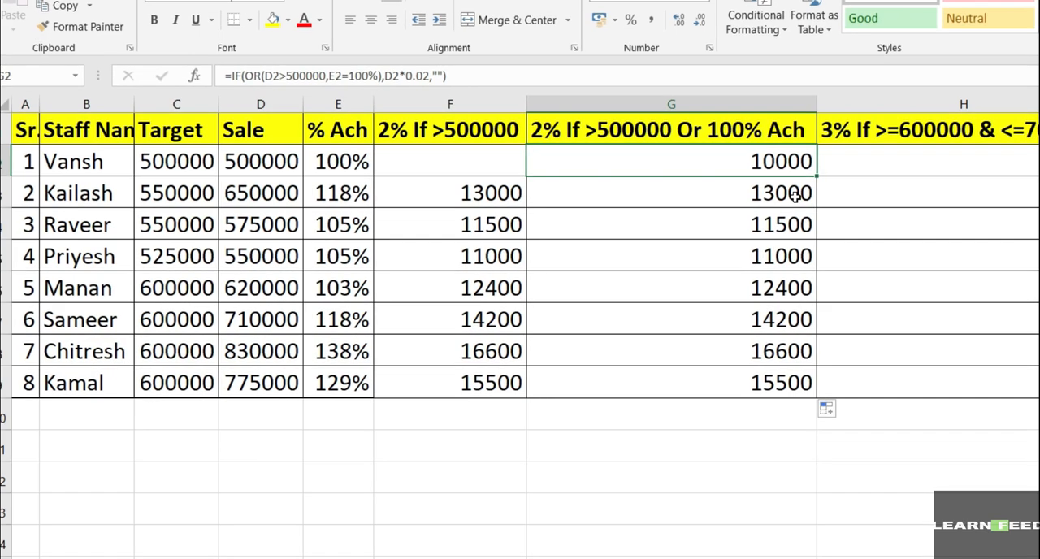
Step: Start an IF formula with a nested AND function in H2 for the 3% incentive
left_click(831, 168)
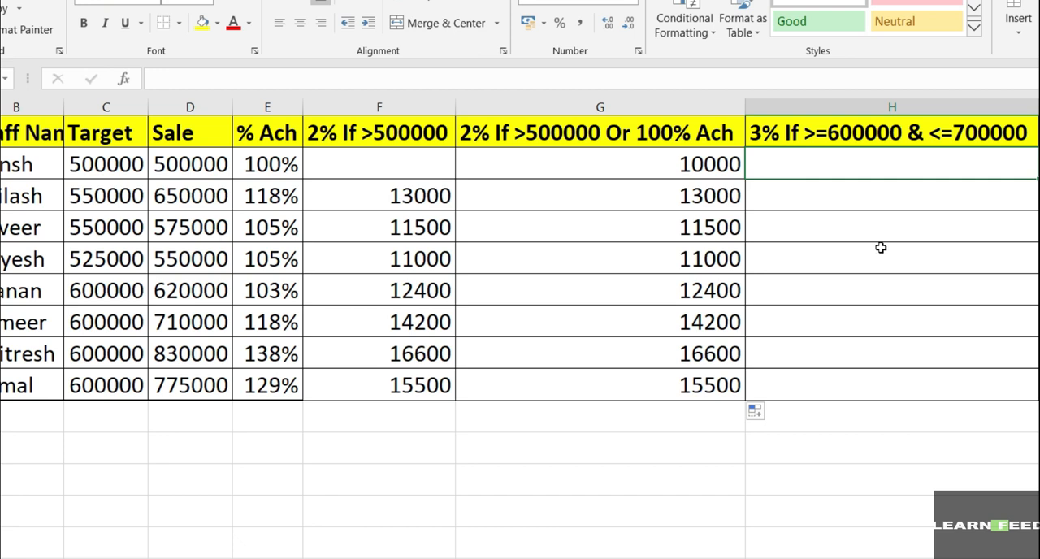
type("=")
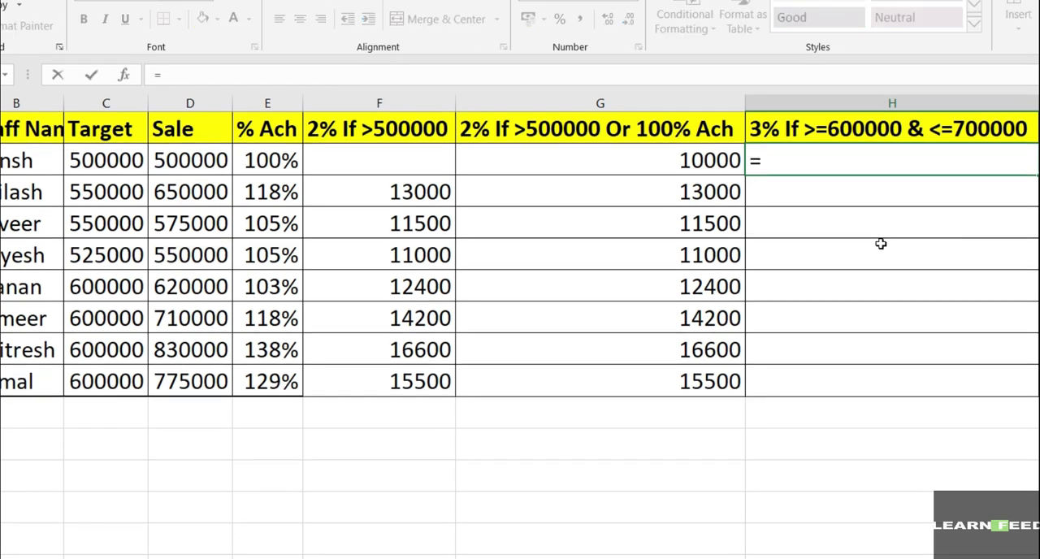
type("if")
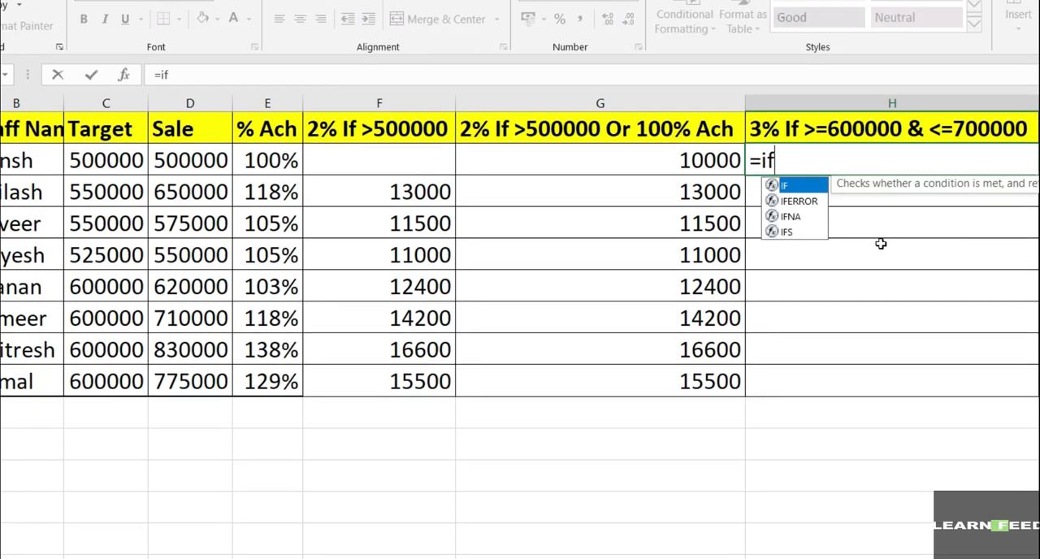
type("(")
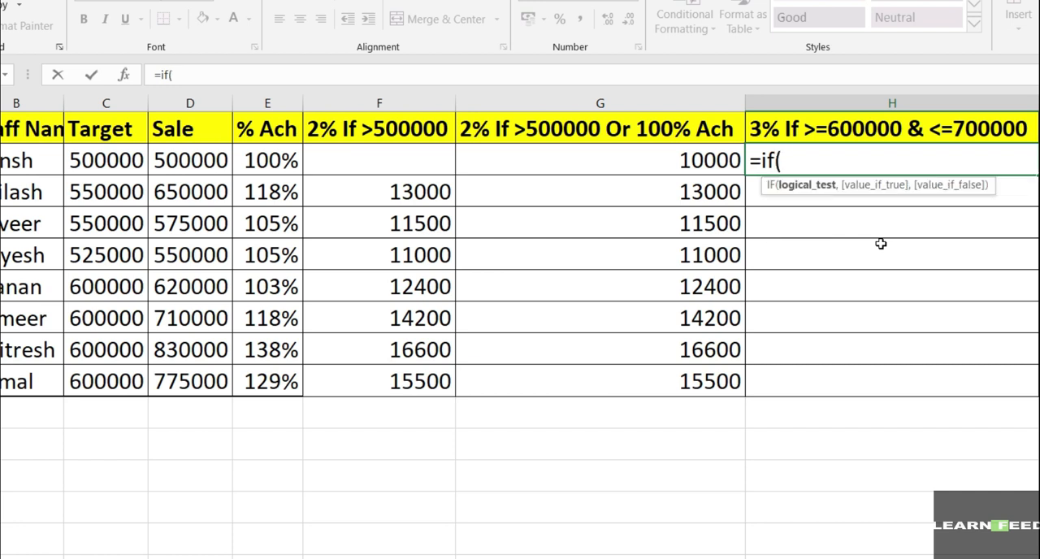
type("and")
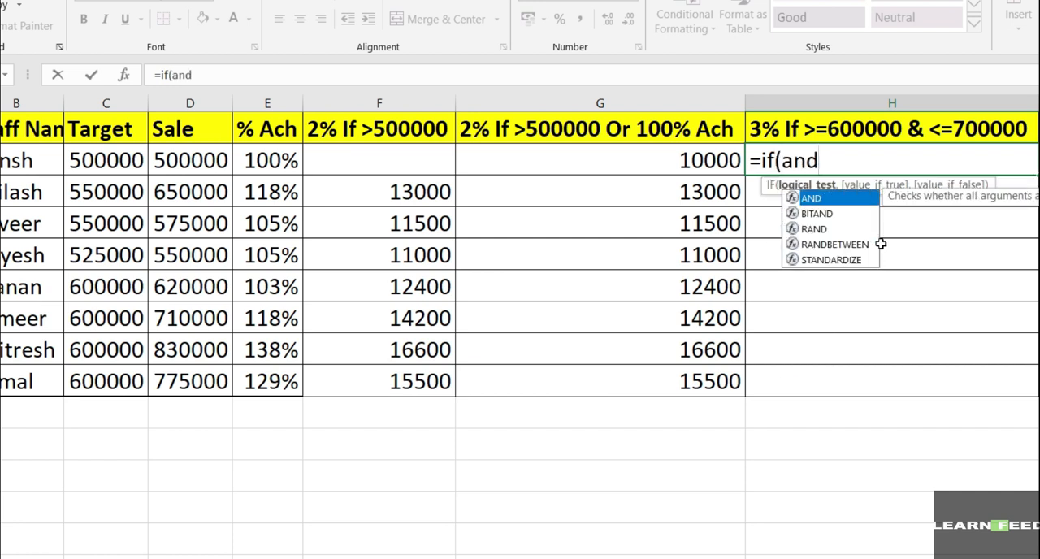
type("(")
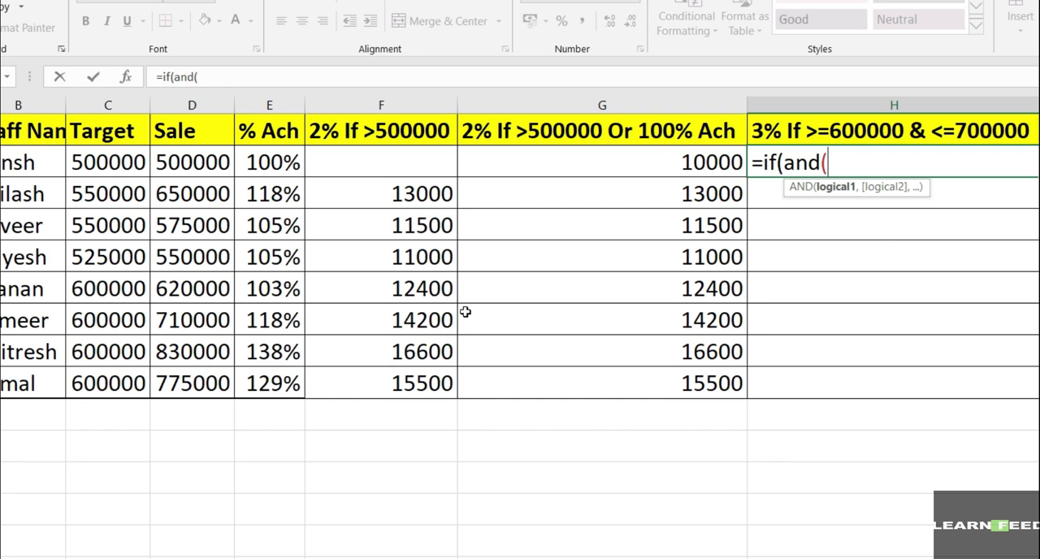
Step: Enter the AND conditions D2>=600000 and D2<=700000 as the logical test of the H2 formula
left_click(191, 162)
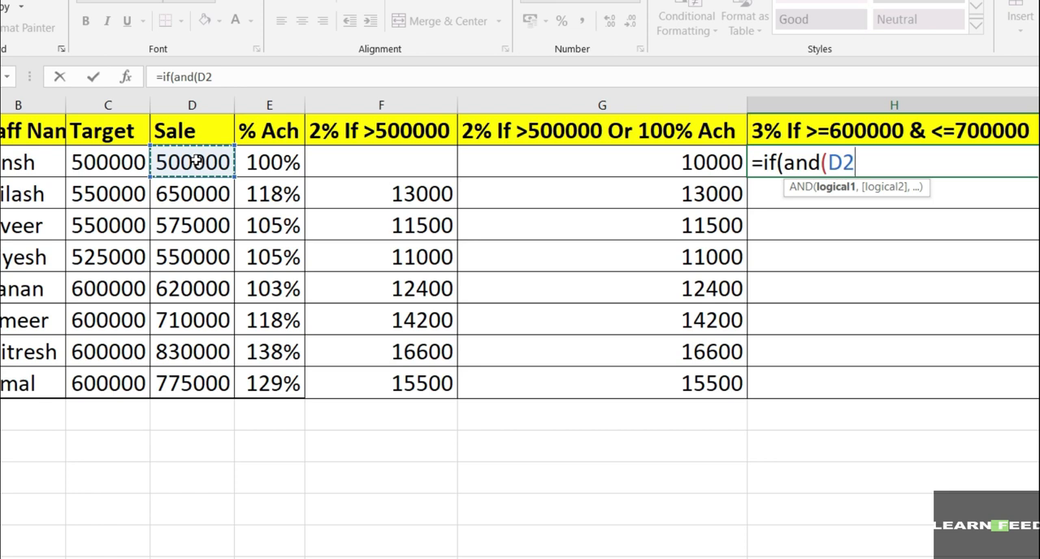
type(">=")
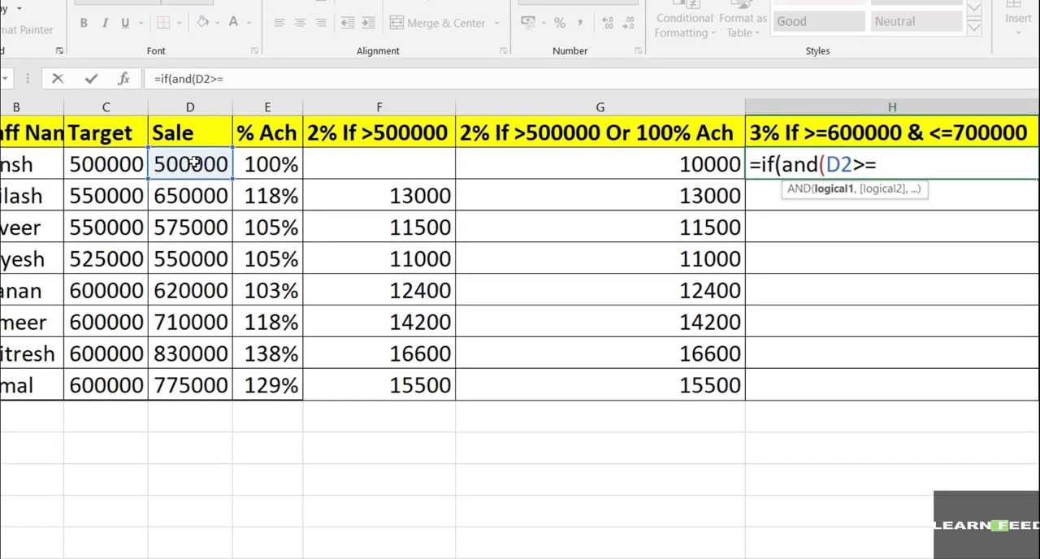
type("600000")
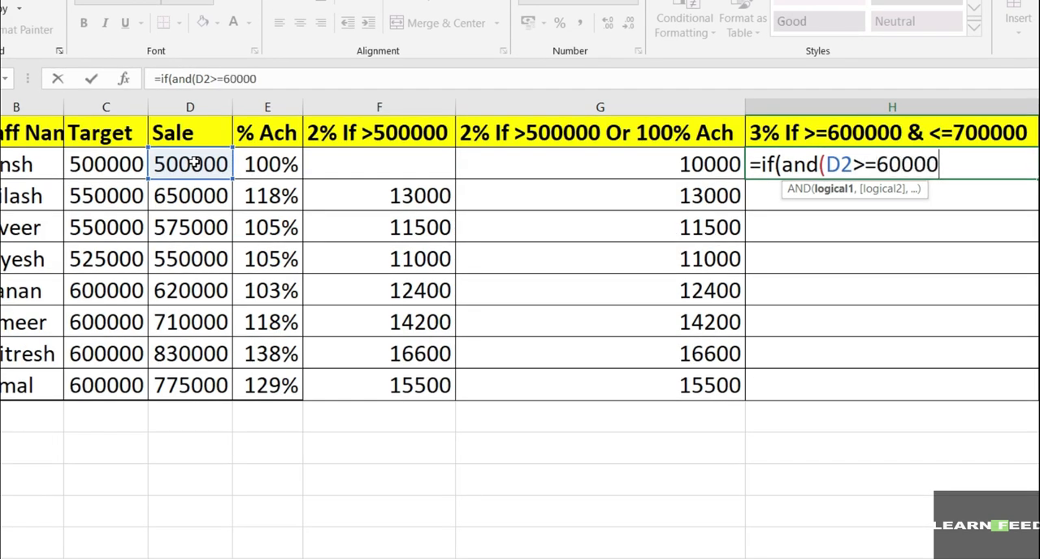
type(",")
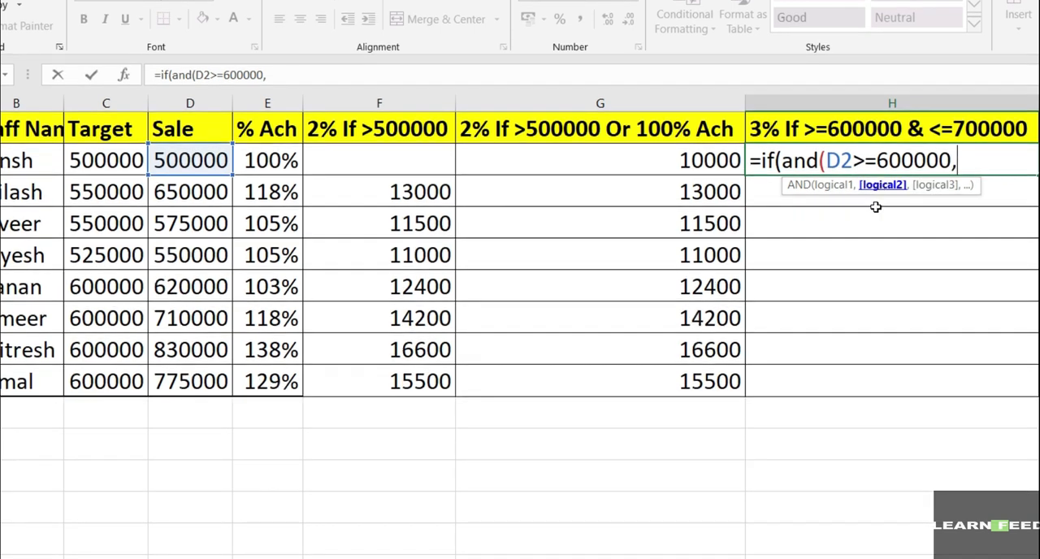
left_click(195, 160)
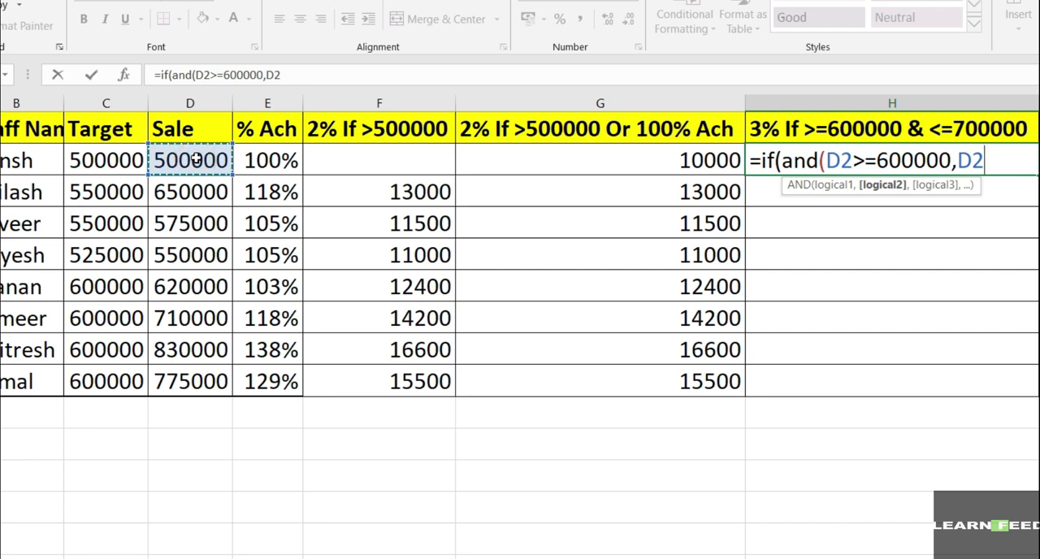
type("<")
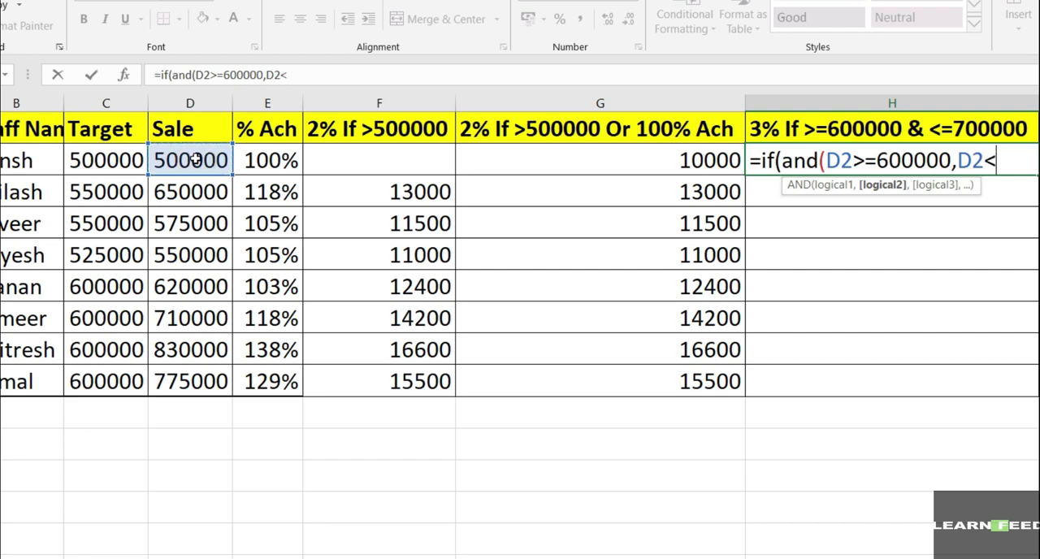
type("=")
type("700000")
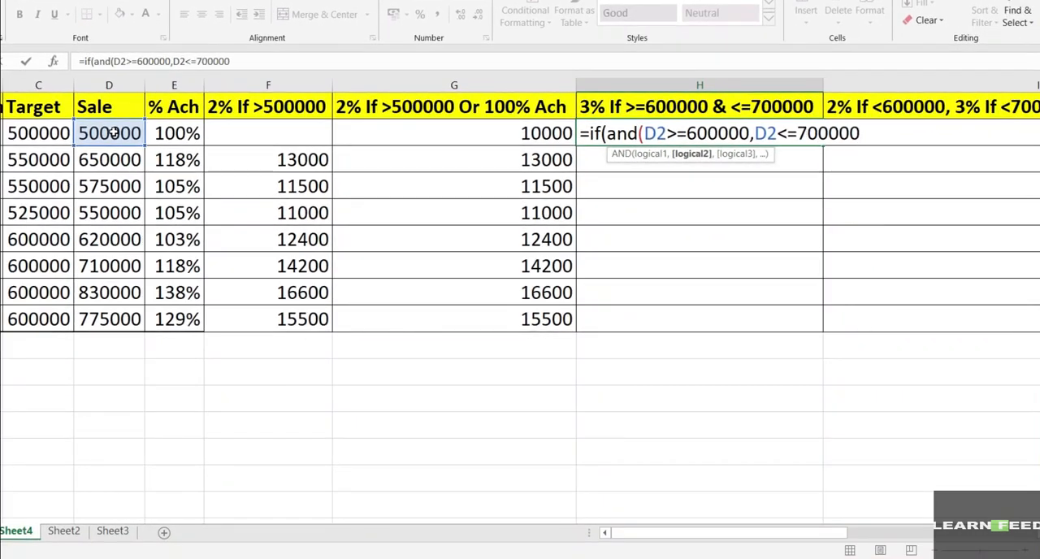
type(")")
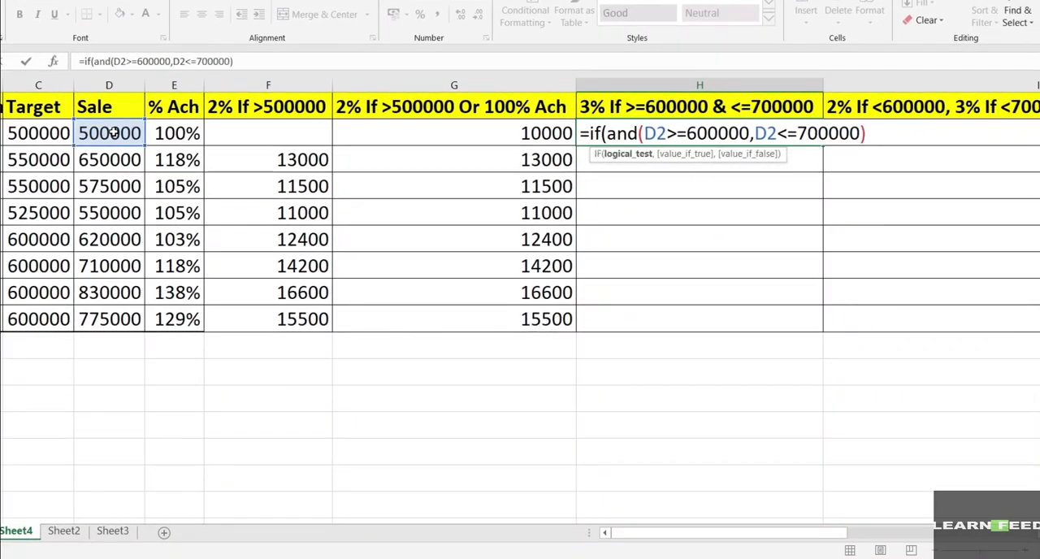
type(",")
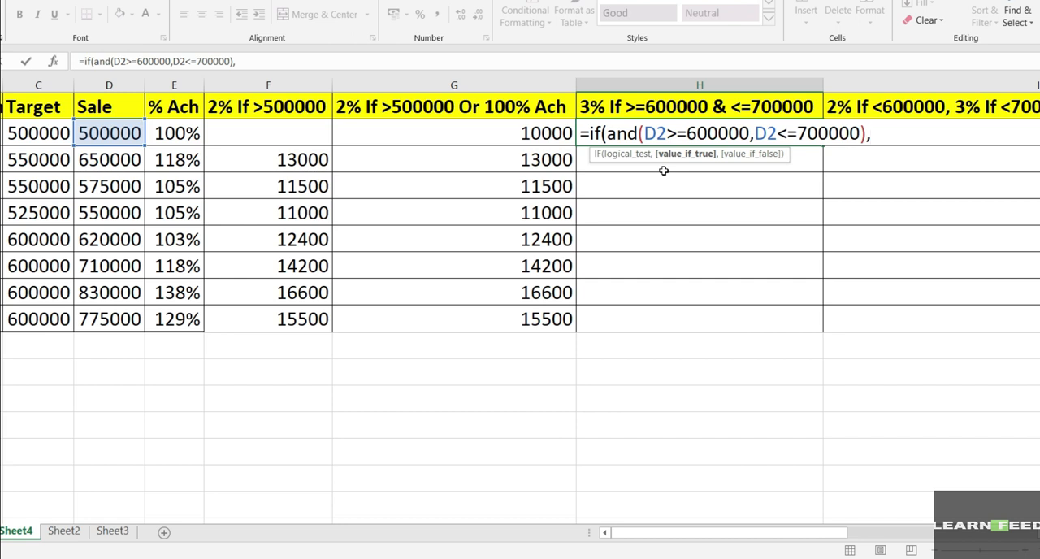
Step: Complete the H2 formula so it returns D2*.03 when both conditions are true and an empty string ("") otherwise
left_click(124, 134)
type("*")
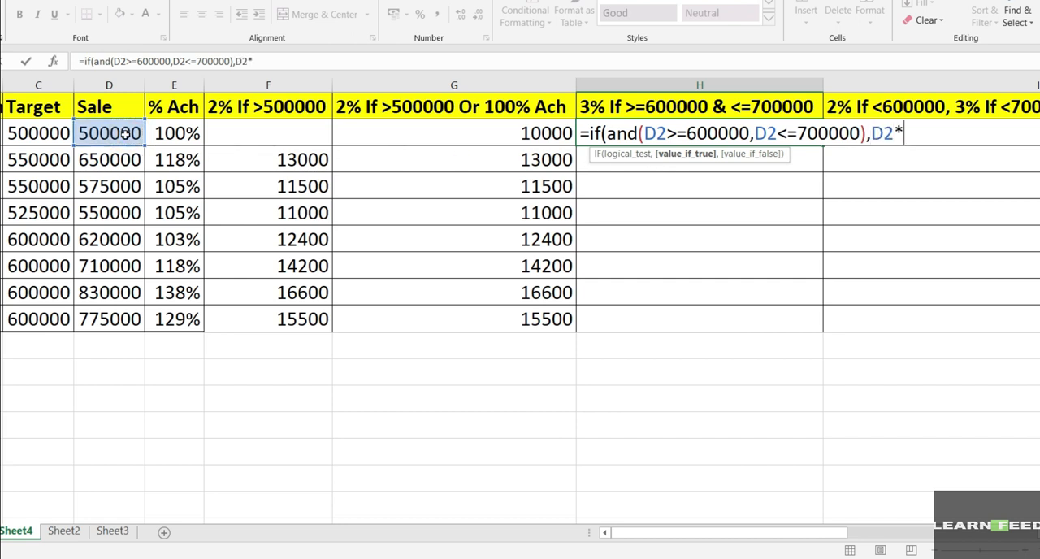
type(".03,")
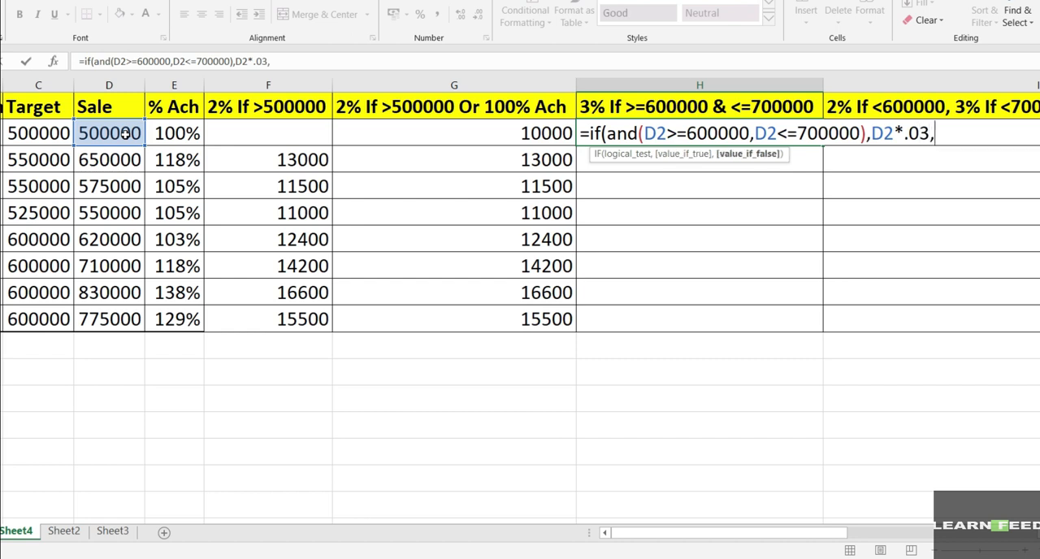
type("\"\")")
key("Return")
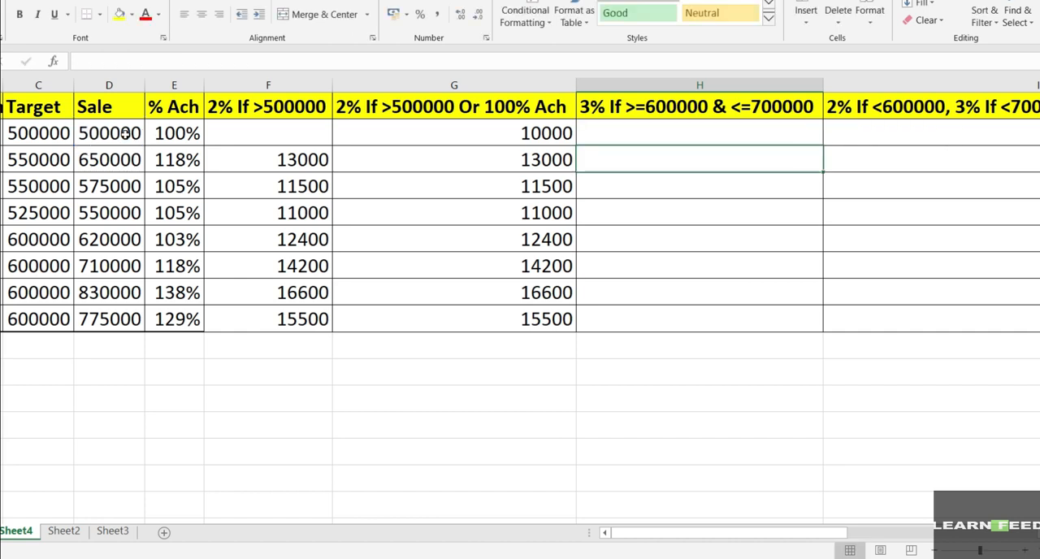
Step: Copy the H2 incentive formula down the column through H9 and check the copied results
key("Up")
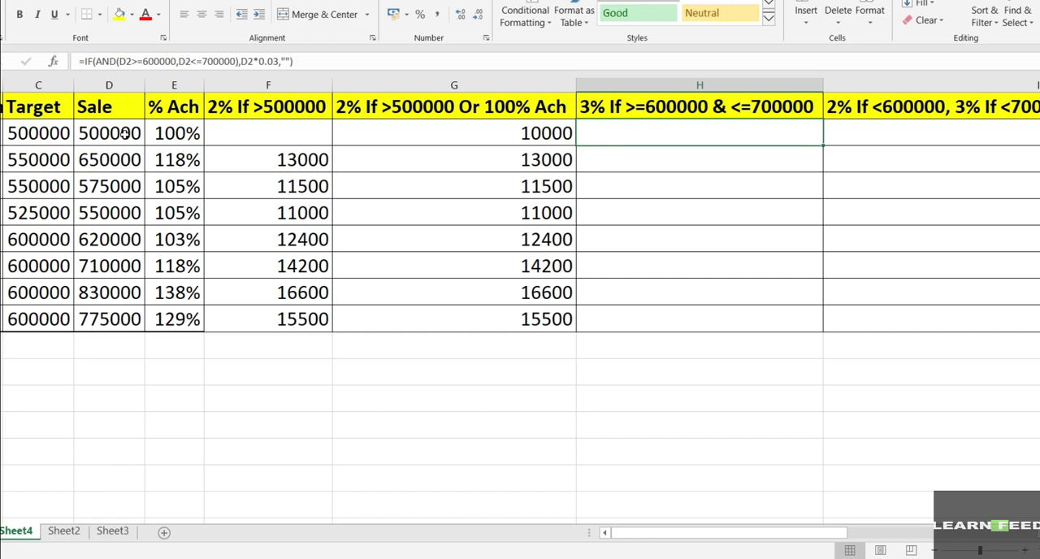
key("ctrl+c")
key("shift+Down")
key("shift+Down")
key("shift+Down")
key("shift+Down")
key("shift+Down")
key("shift+Down")
key("shift+Down")
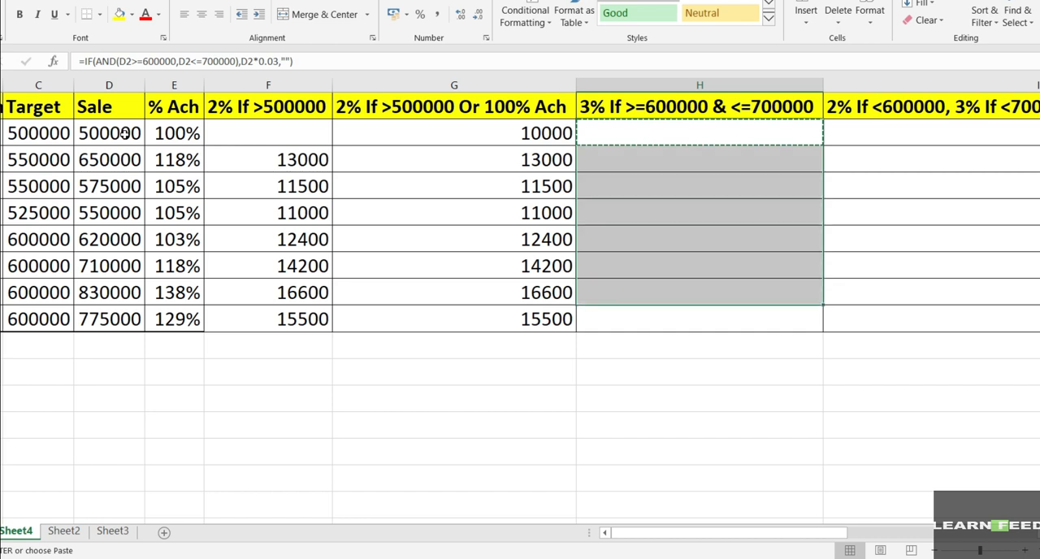
key("Return")
key("Up")
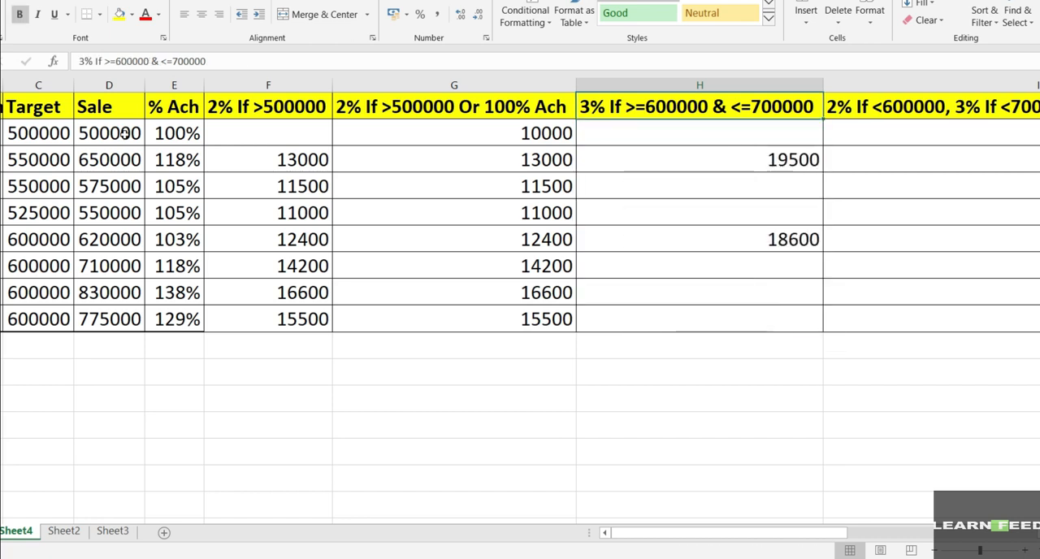
key("Down")
key("Down")
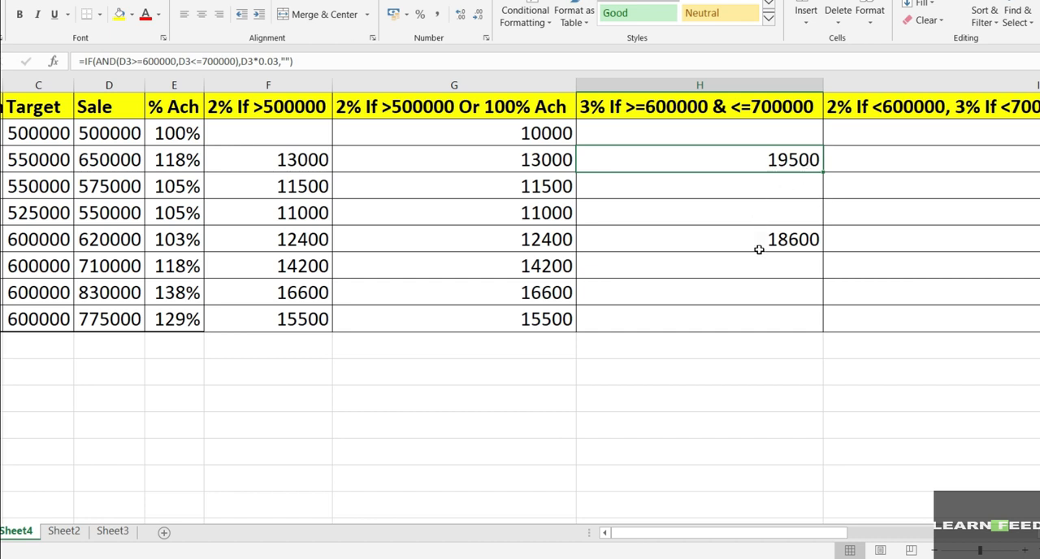
left_click(130, 243)
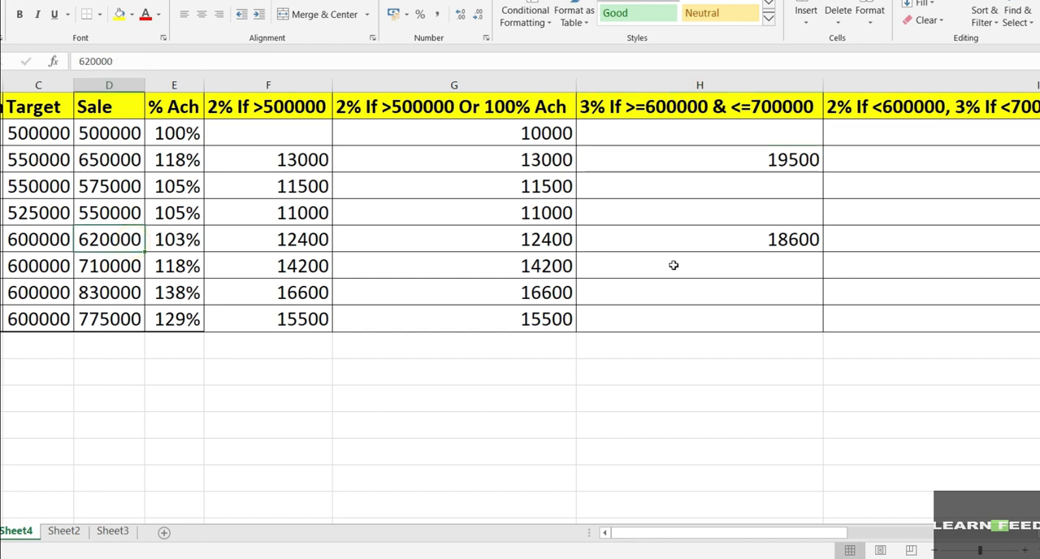
left_click(704, 242)
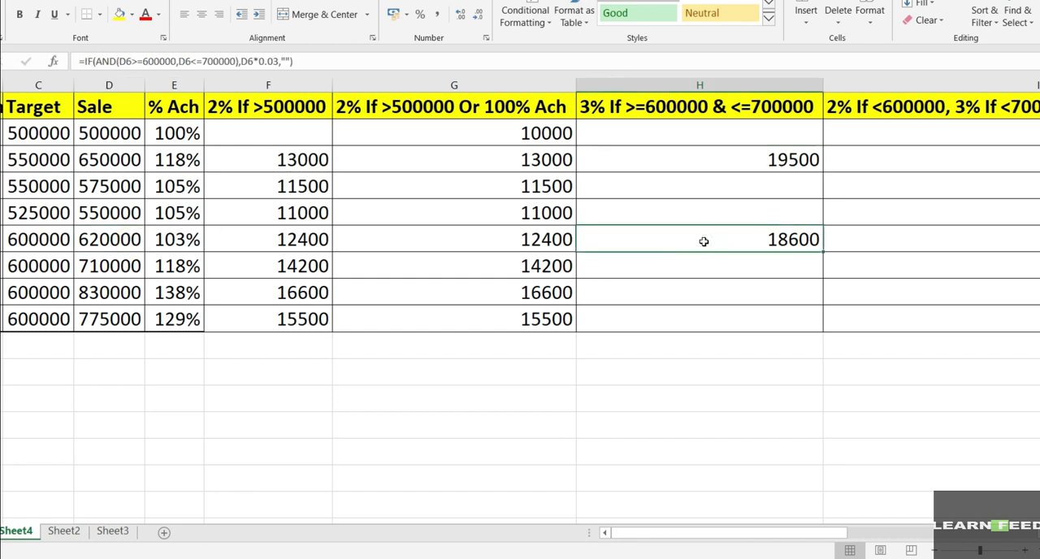
Step: Start an IF formula in I2 for the tiered 2%, 3% and 4% incentive
left_click(889, 244)
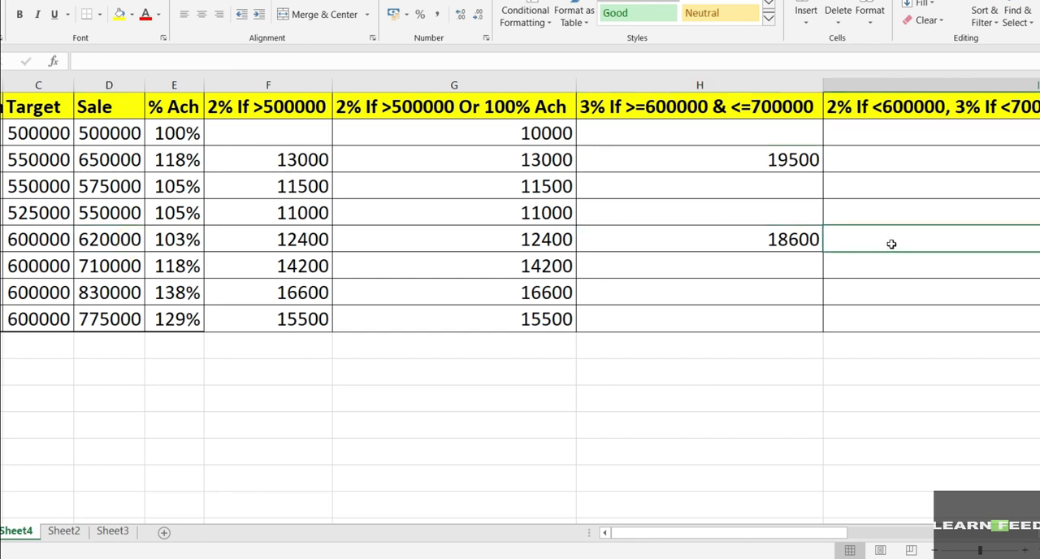
scroll(891, 244, "right", 3)
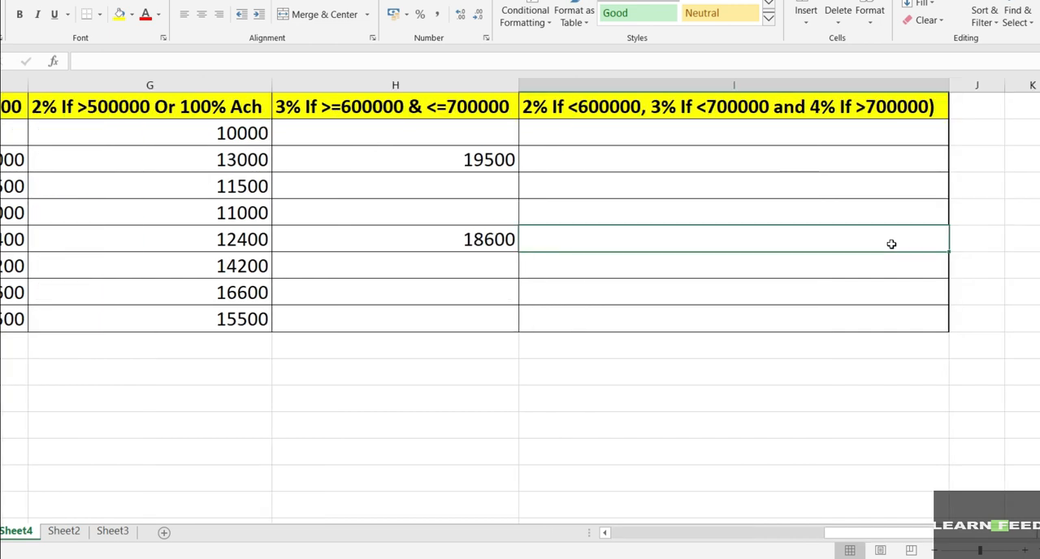
key("ctrl+Up")
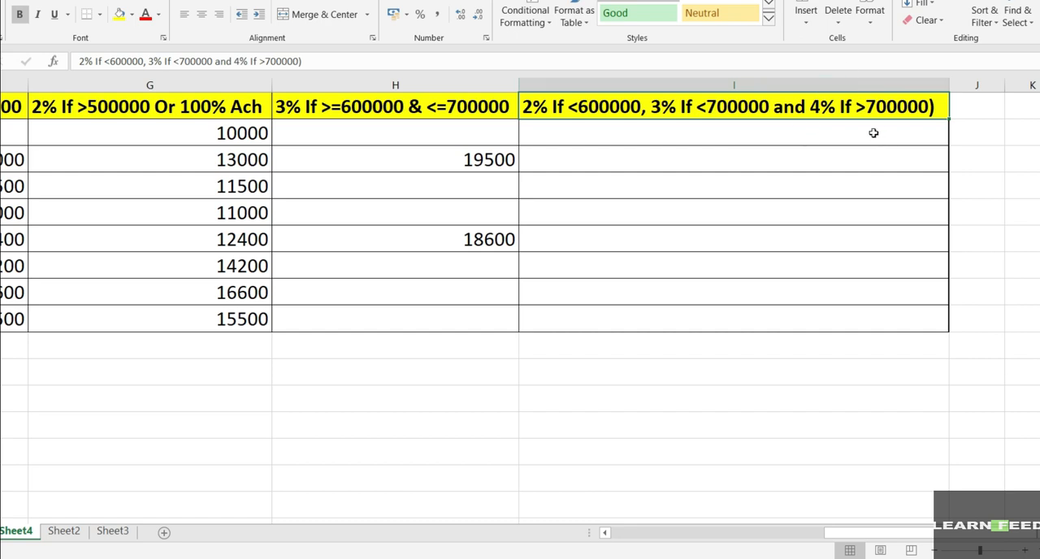
left_click(814, 134)
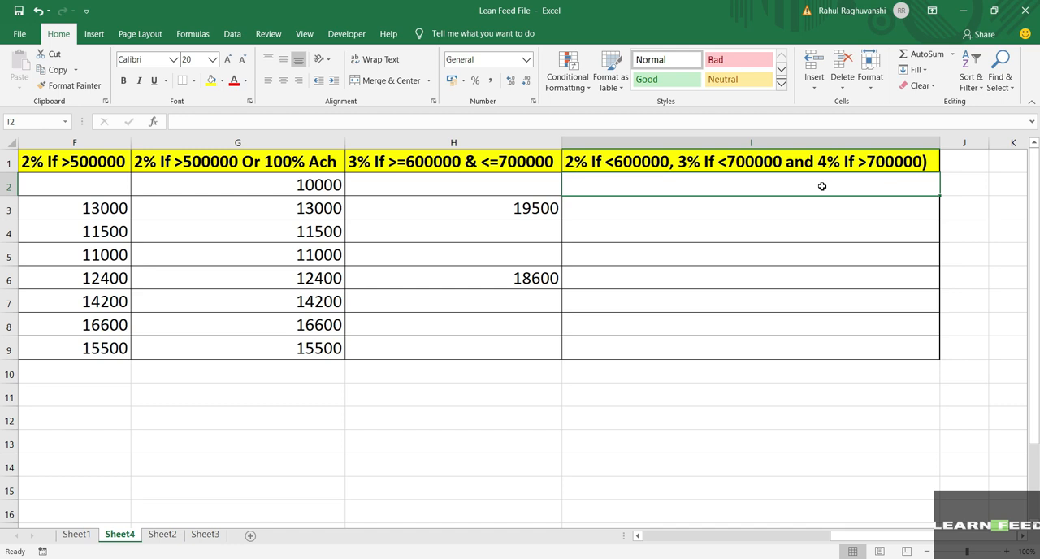
type("=")
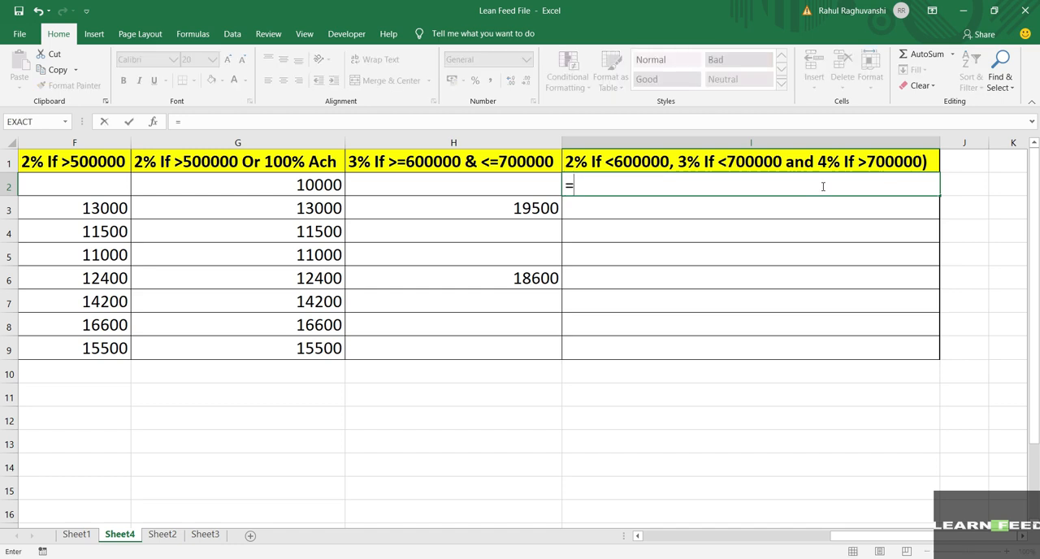
type("if")
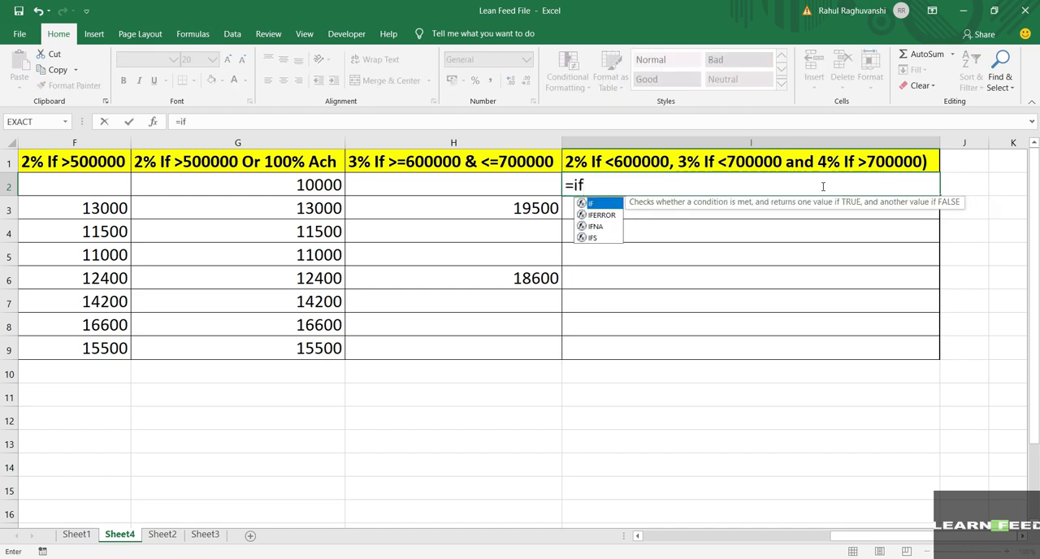
type("(")
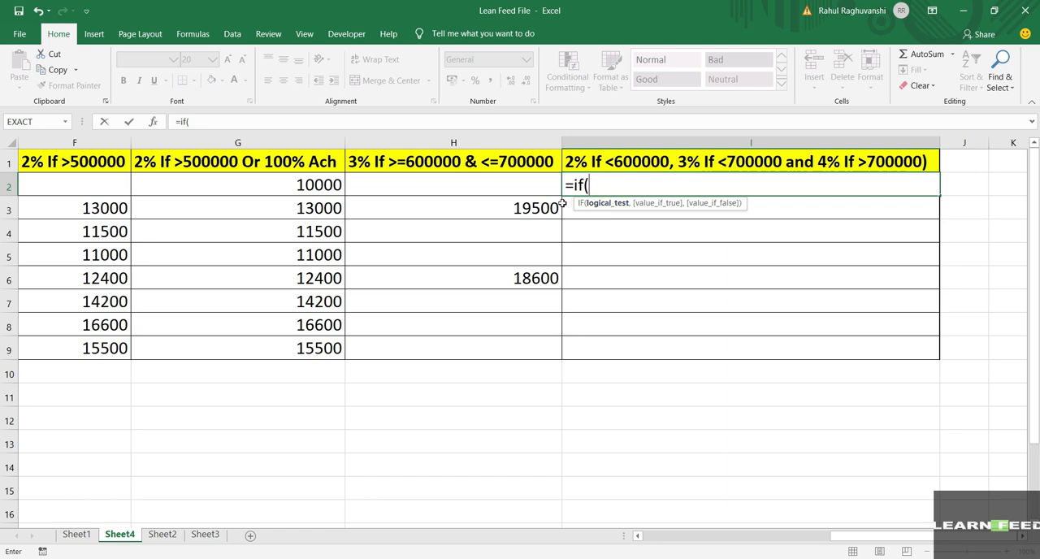
Step: Enter D2<600000 as the first logical test of the I2 formula
scroll(481, 192, "left", 4)
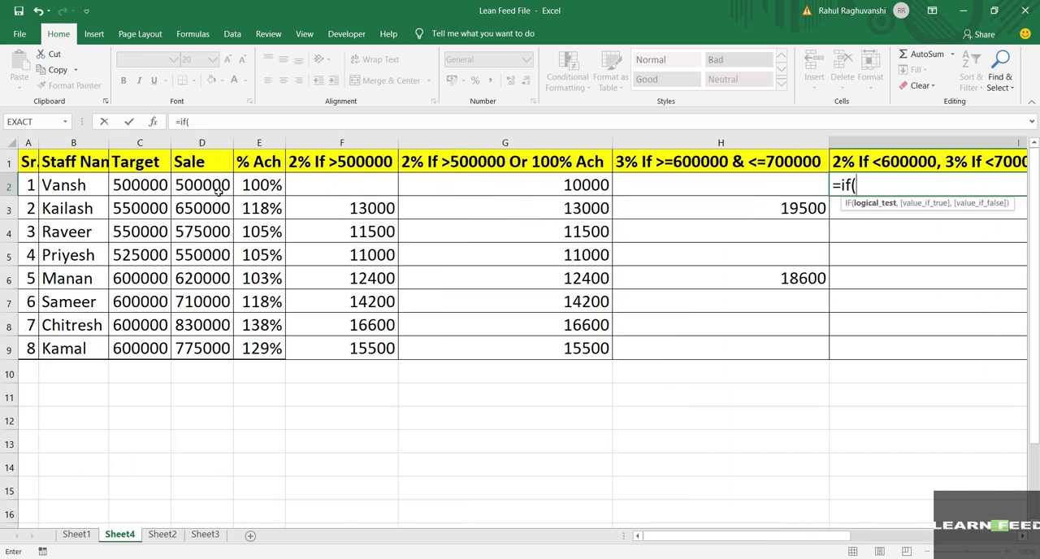
left_click(211, 187)
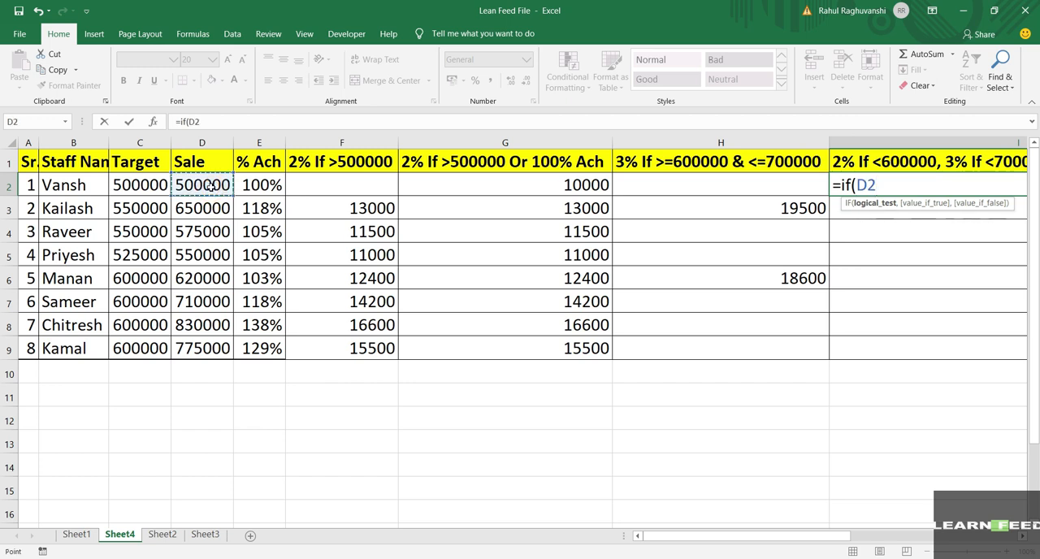
type("<60")
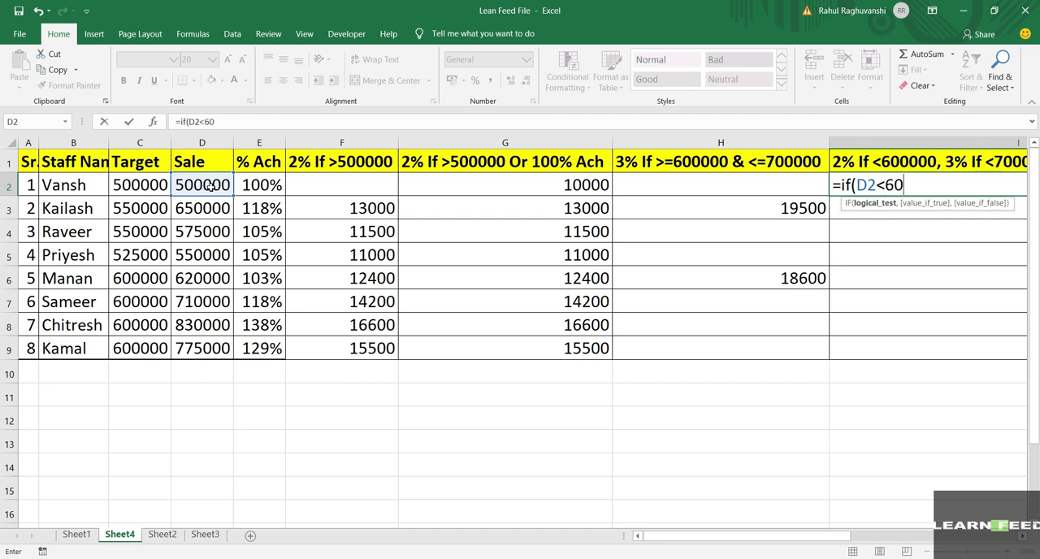
type("0000,")
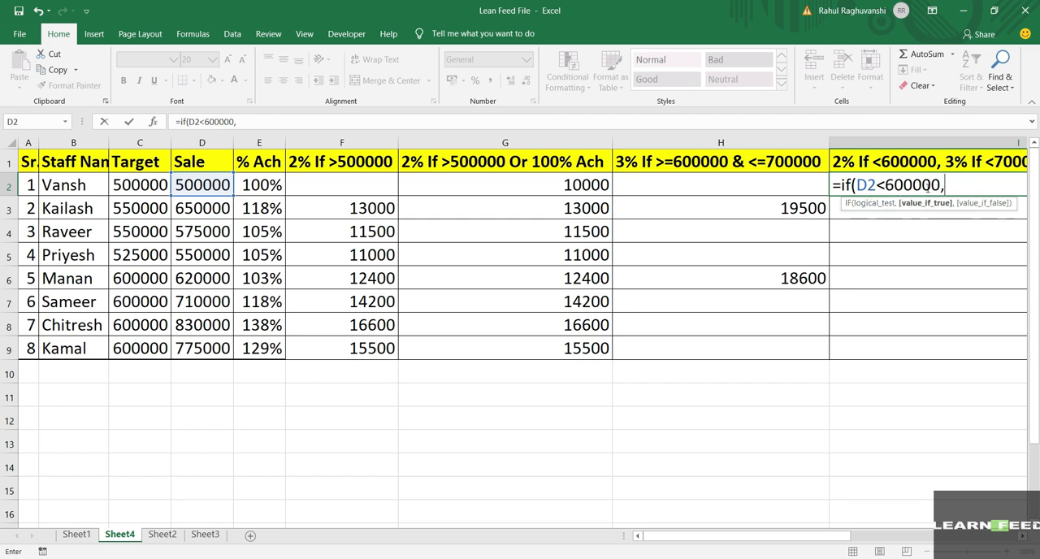
Step: Set the value if true of the I2 formula's first test to D2*.02
left_click(218, 185)
type("*")
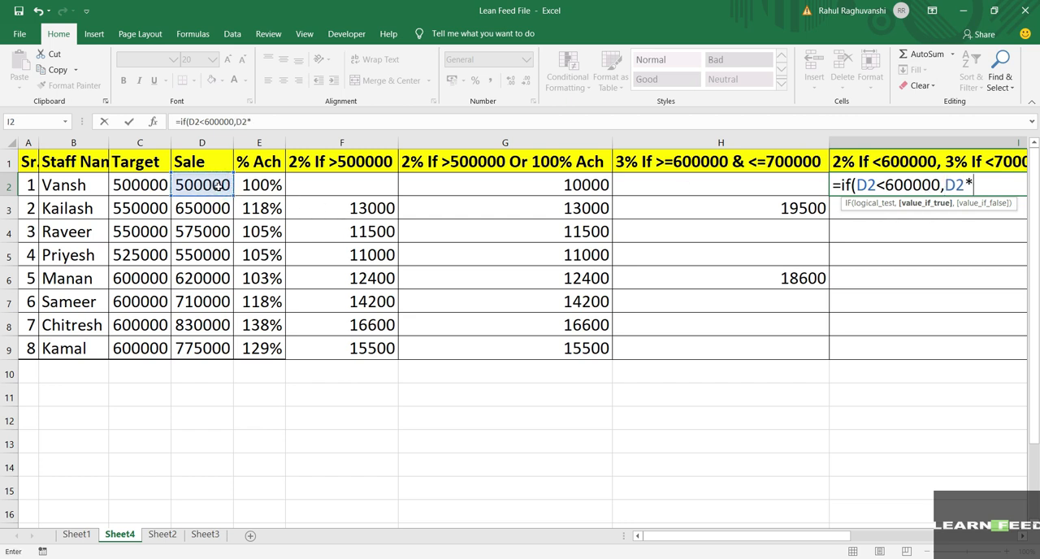
type(".02,")
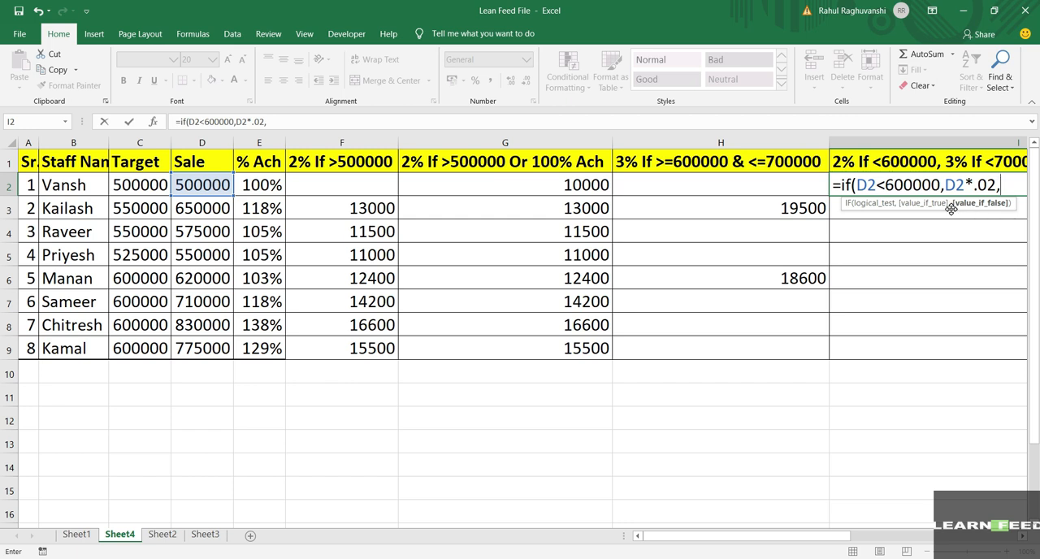
Step: Nest a second IF as the I2 formula's value if false, with D2<700000 as its logical test
type("if")
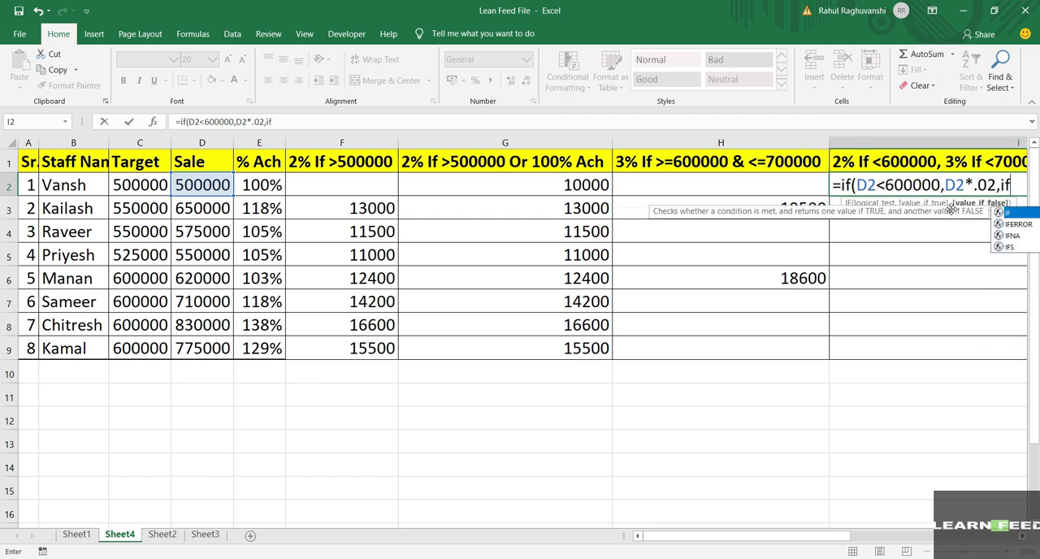
type("(")
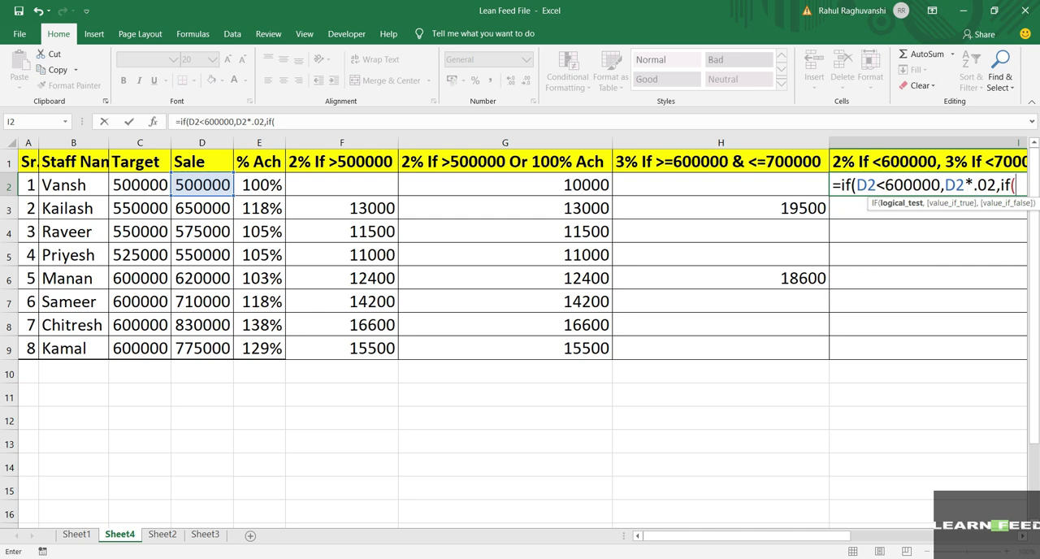
left_click_drag(843, 540, 916, 502)
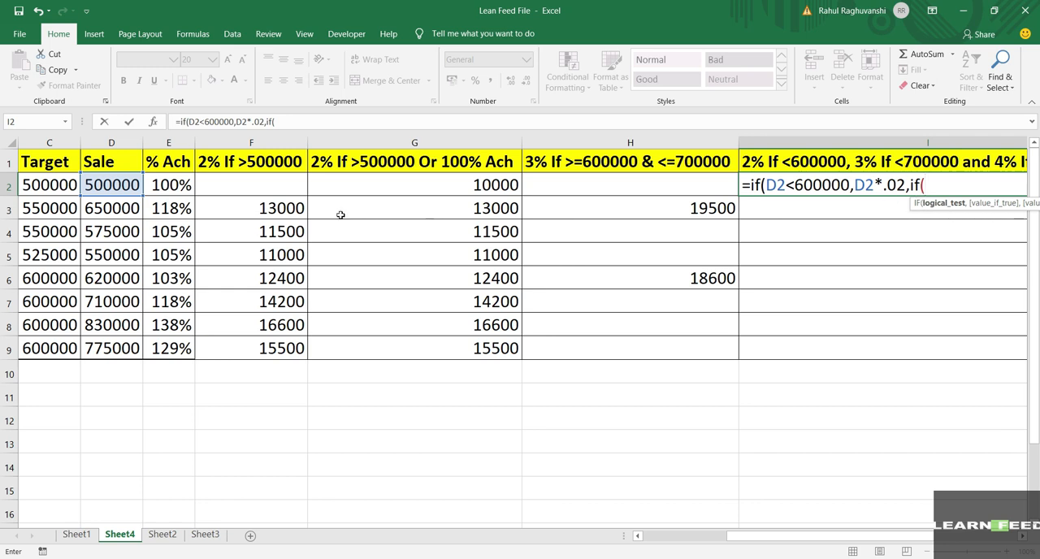
left_click(98, 183)
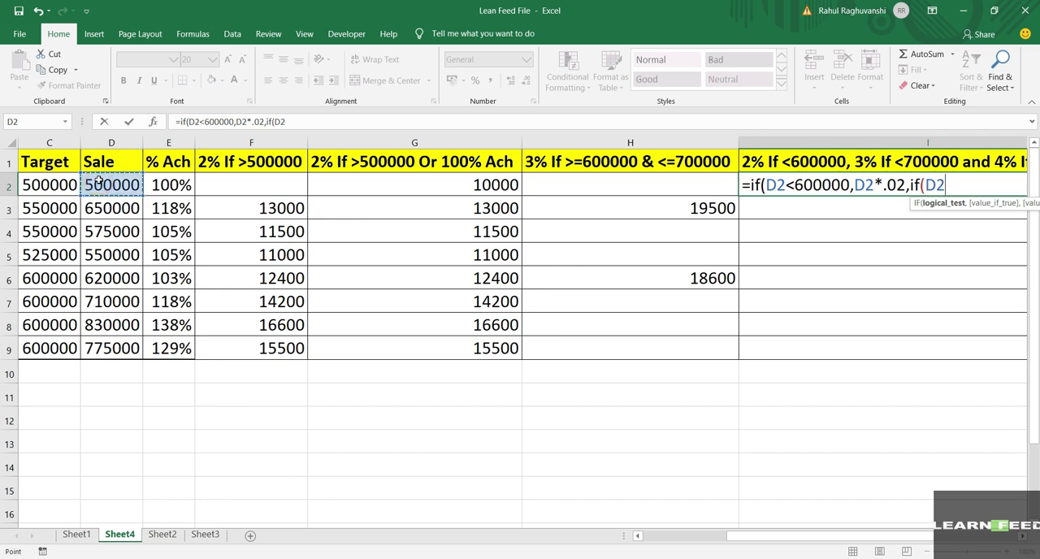
type("<")
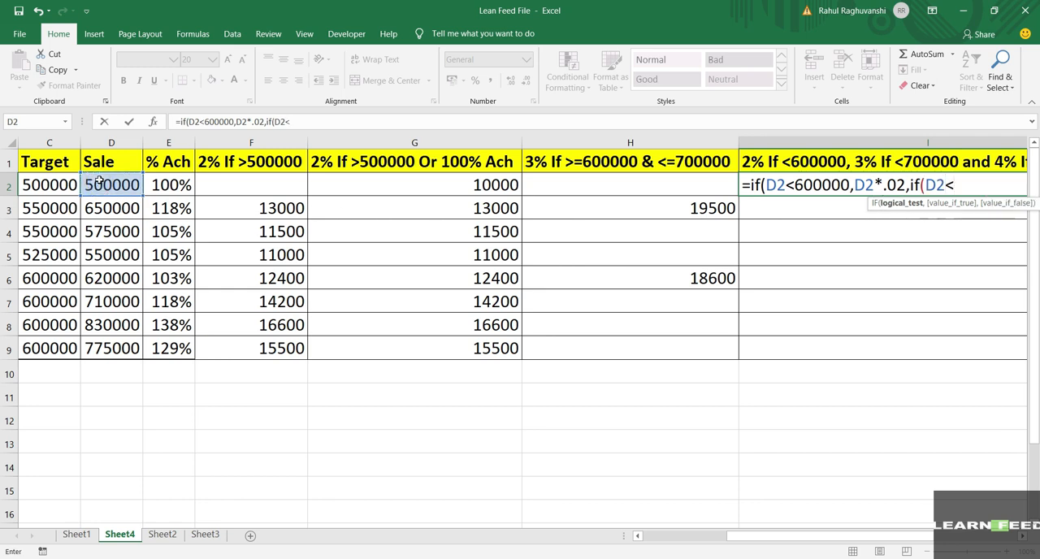
type("70000")
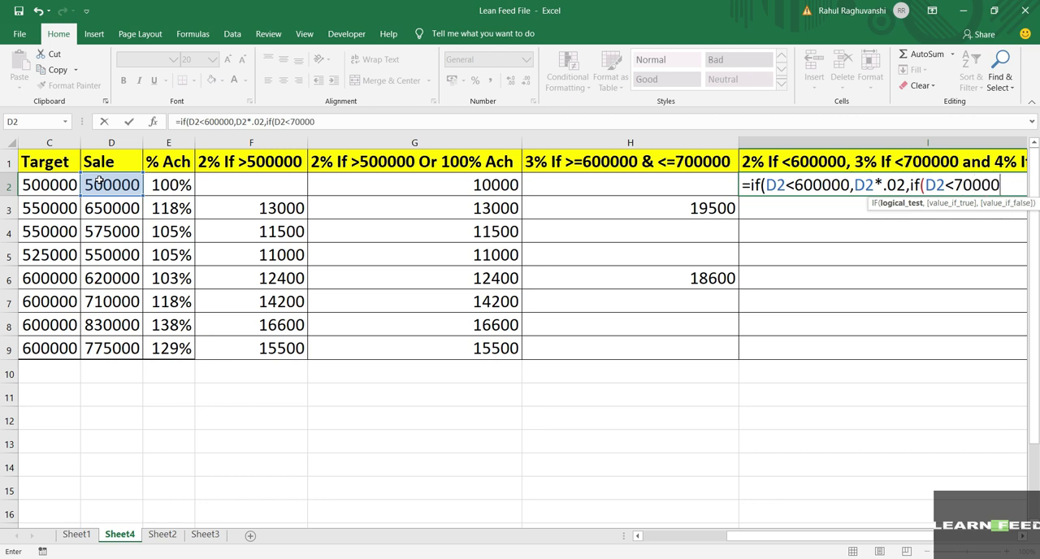
type("0,")
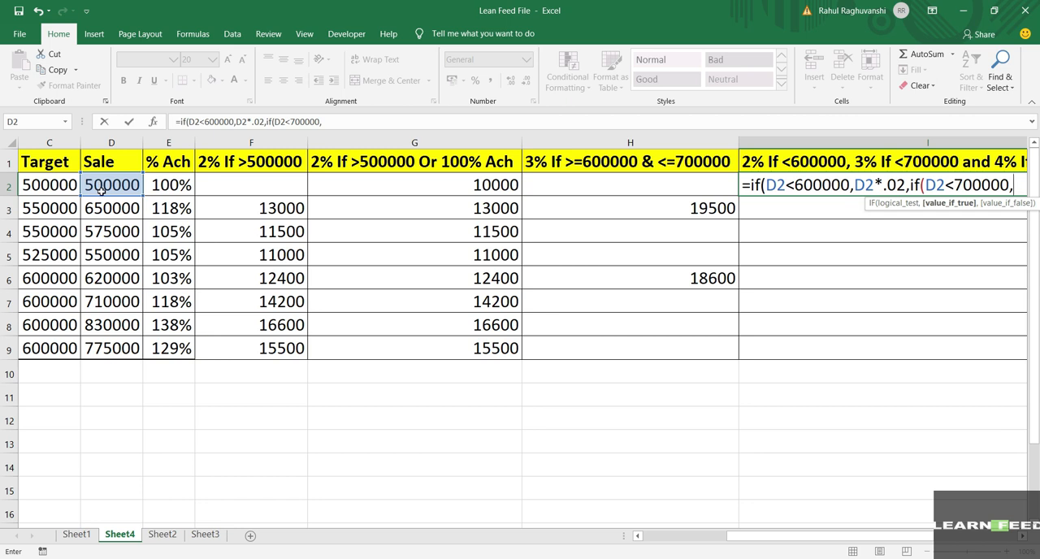
Step: Set the nested IF's value if true to D2*.03 in the I2 formula
left_click(100, 186)
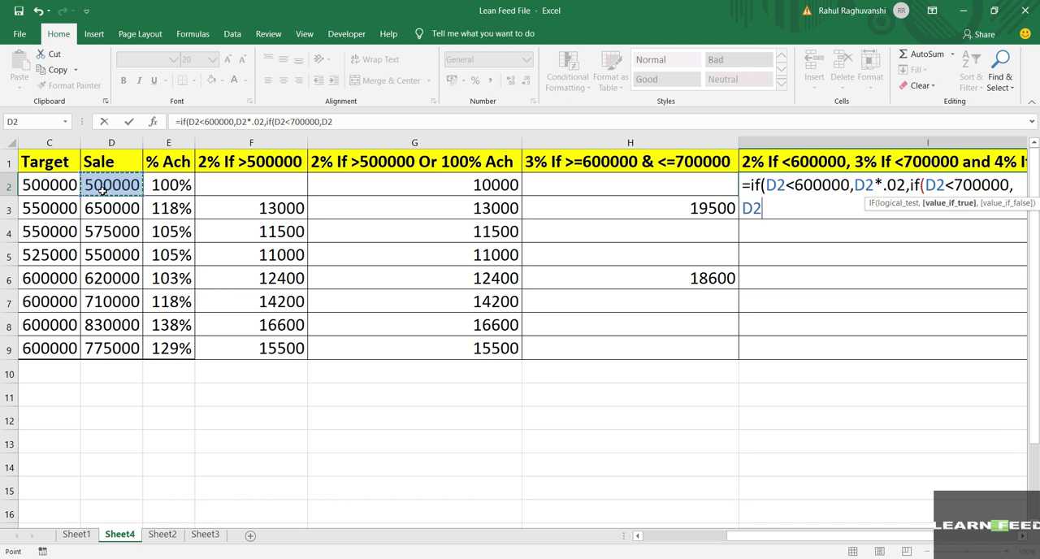
type("*.0")
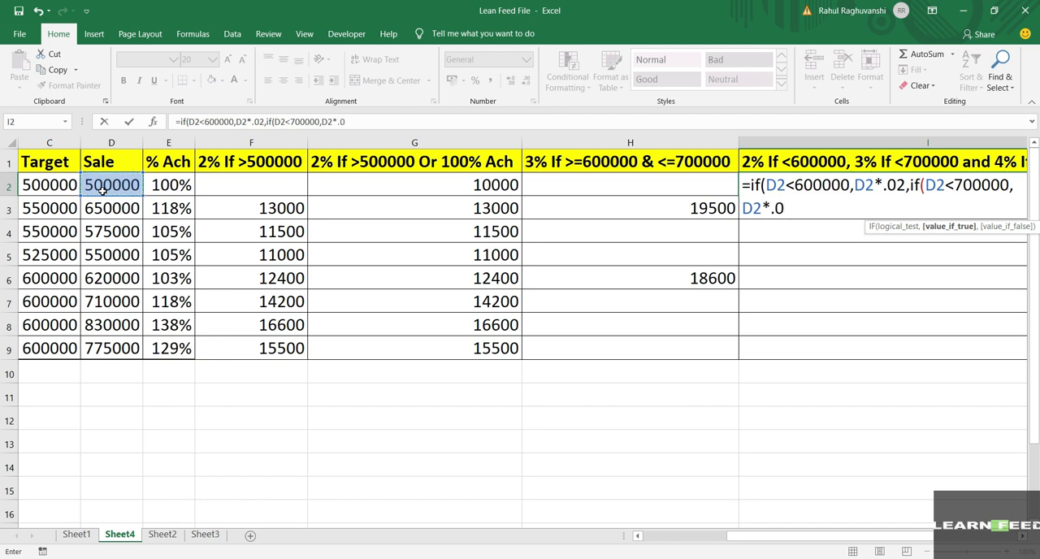
type("3,")
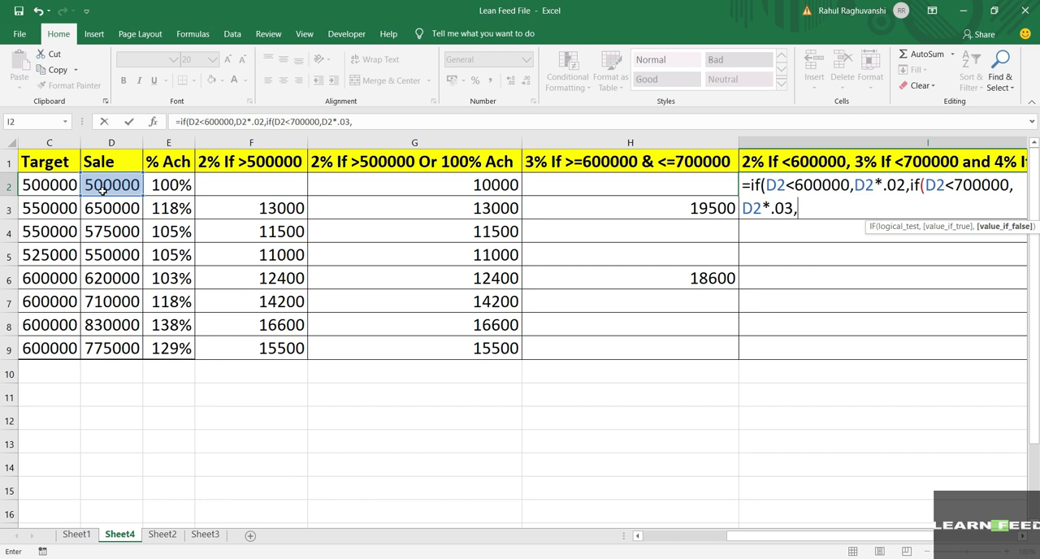
Step: Set the nested IF's value if false to D2*.04, close both IF functions and enter the I2 formula
left_click(100, 186)
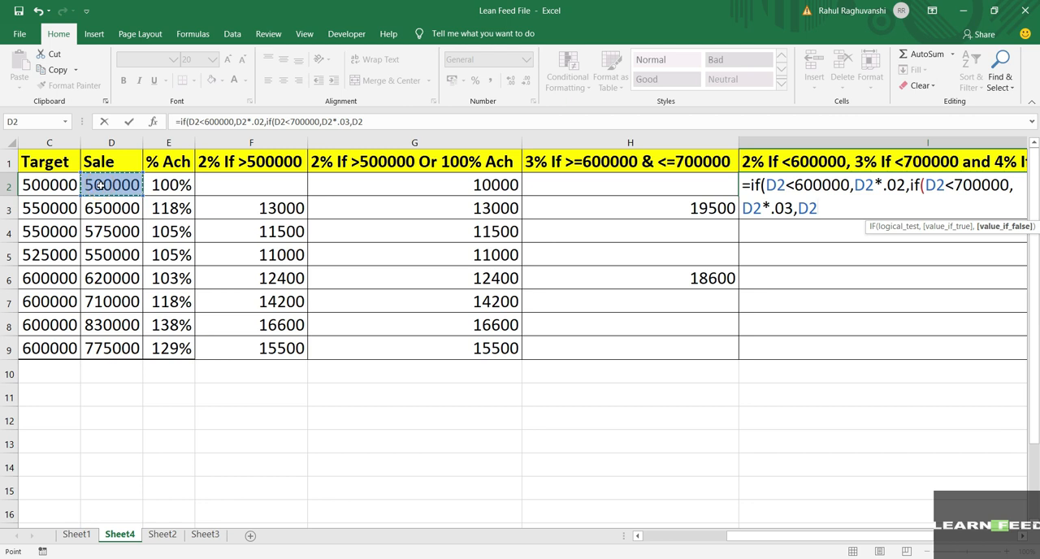
type("*.04")
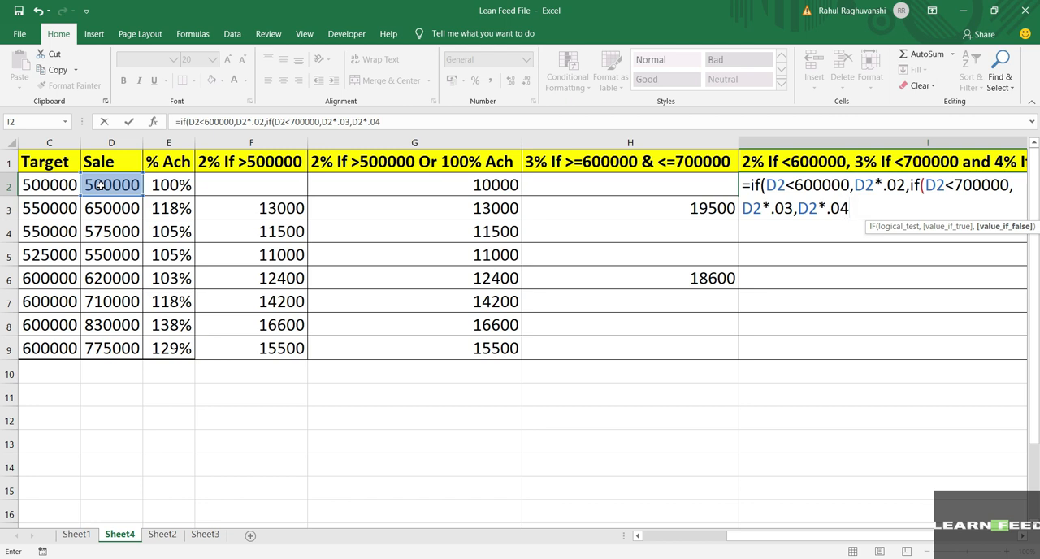
type(")")
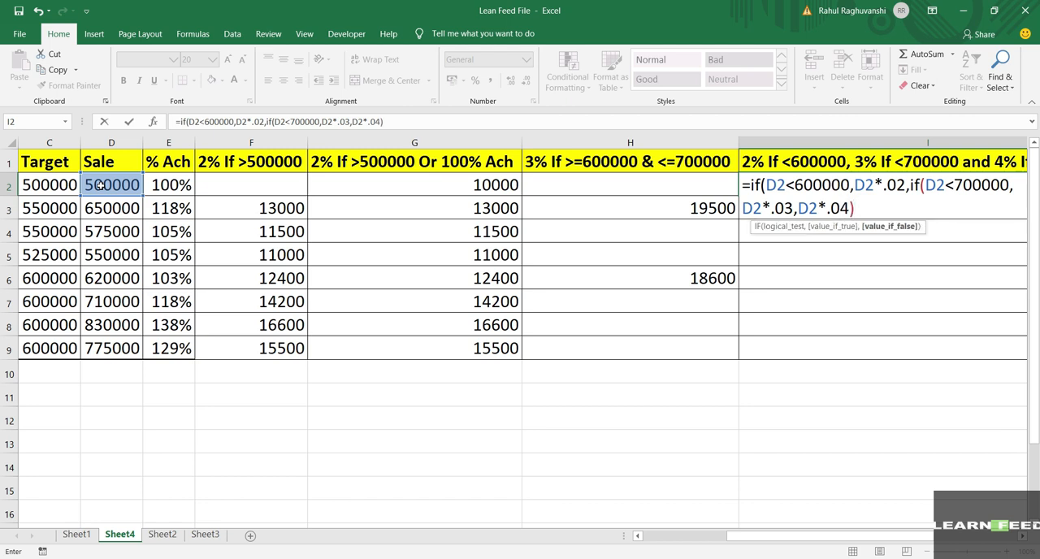
type(")")
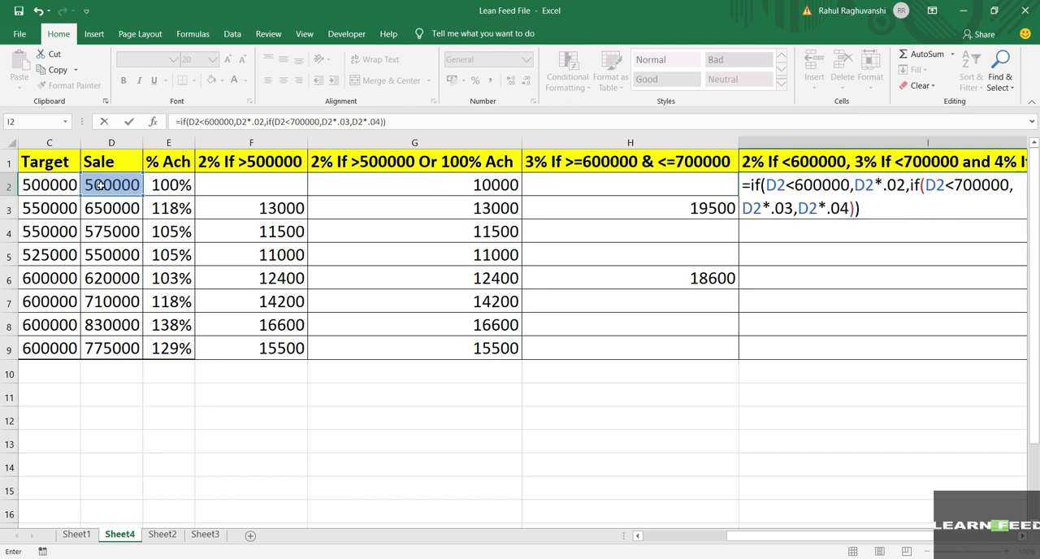
key("Return")
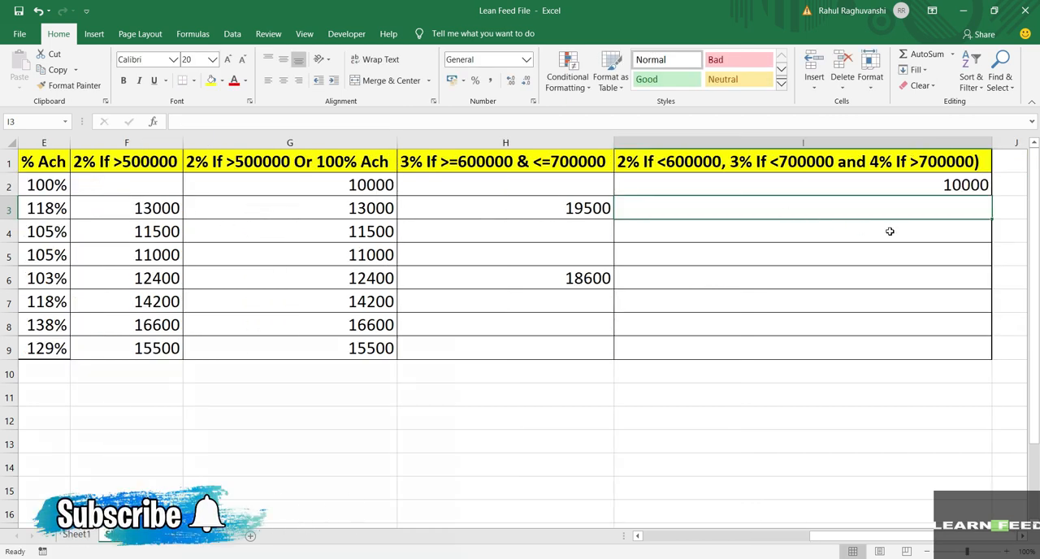
Step: Copy the I2 tiered incentive formula down the column through I9
left_click(940, 188)
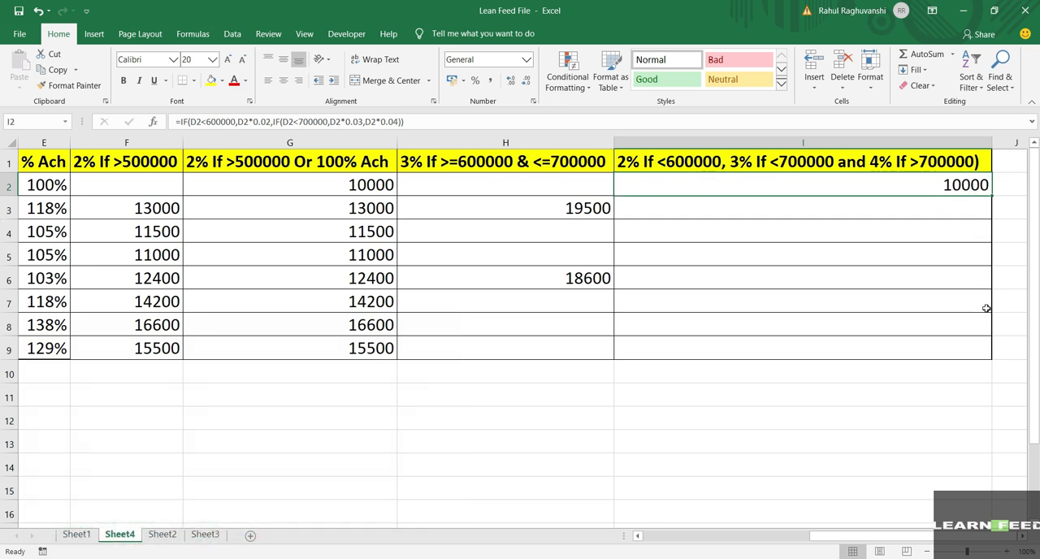
key("ctrl+c")
key("shift+Down")
key("shift+Down")
key("shift+Down")
key("shift+Down")
key("shift+Down")
key("shift+Down")
key("shift+Down")
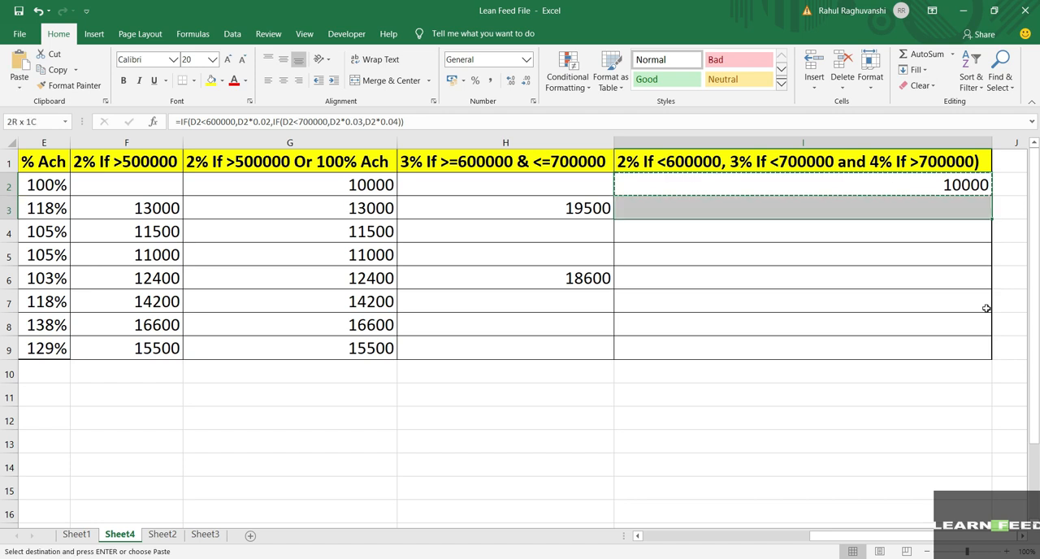
key("Return")
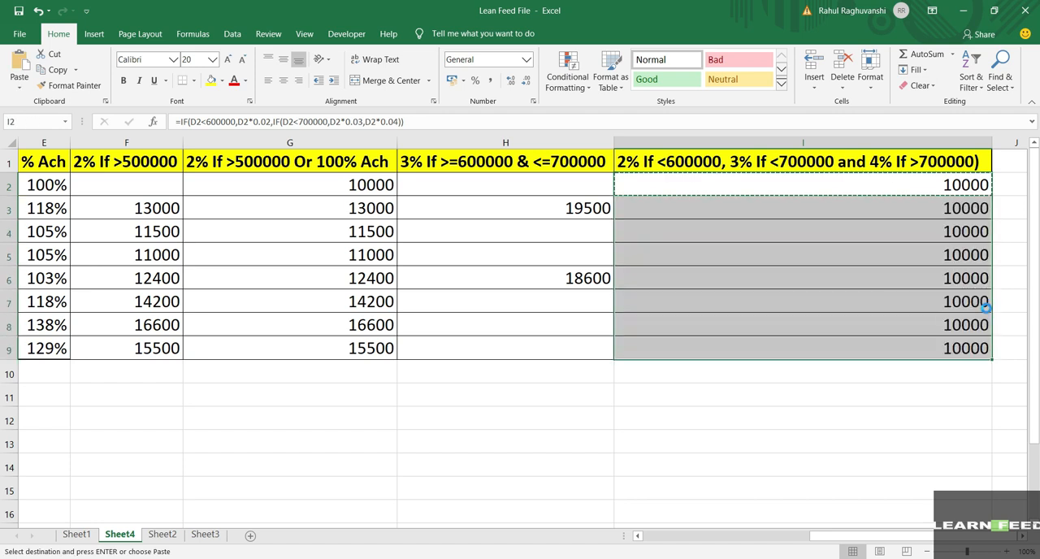
key("shift+BackSpace")
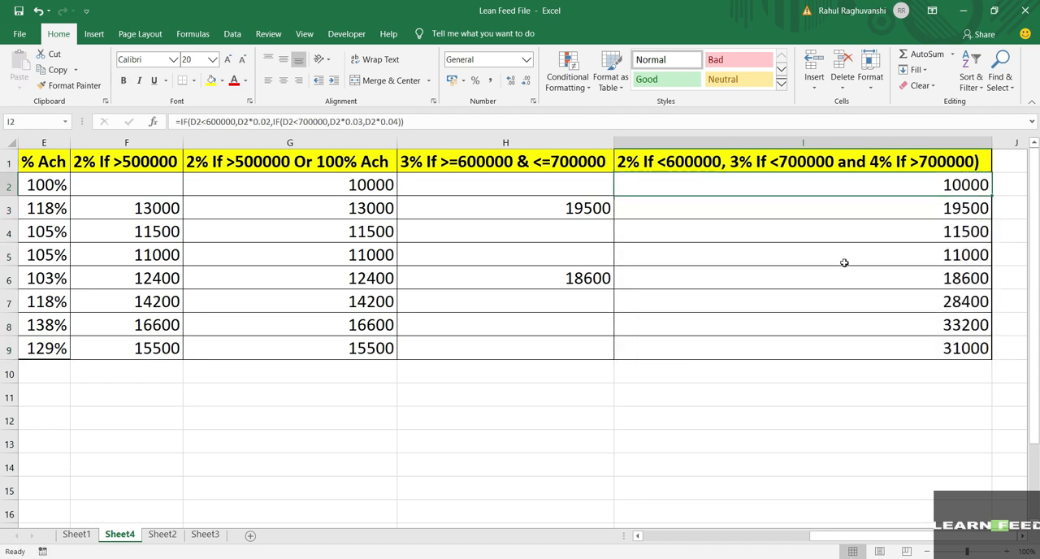
Step: Narrow columns H and G so the staff data and column I fit on screen together
left_click_drag(614, 140, 489, 144)
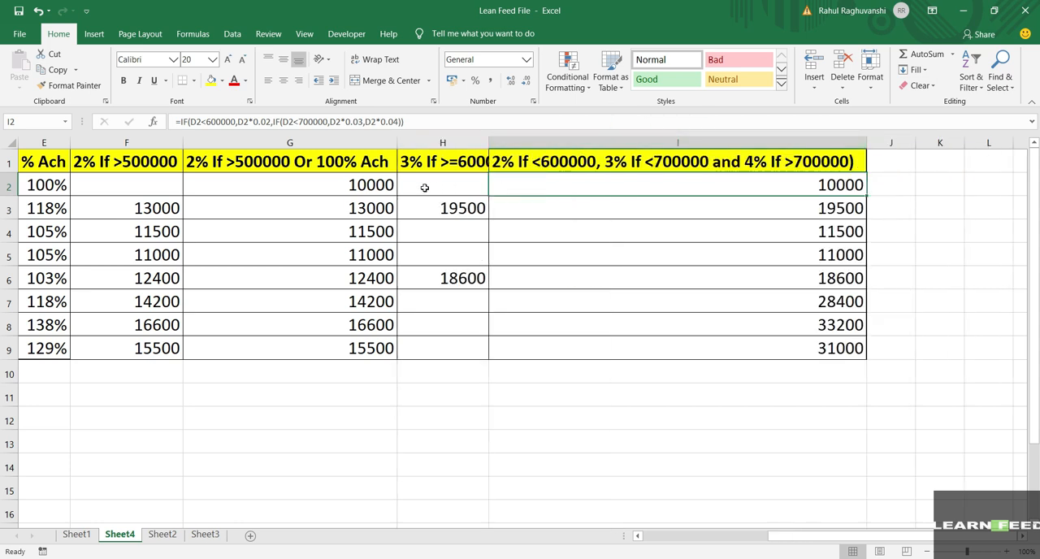
scroll(363, 192, "left", 4)
left_click_drag(613, 142, 474, 141)
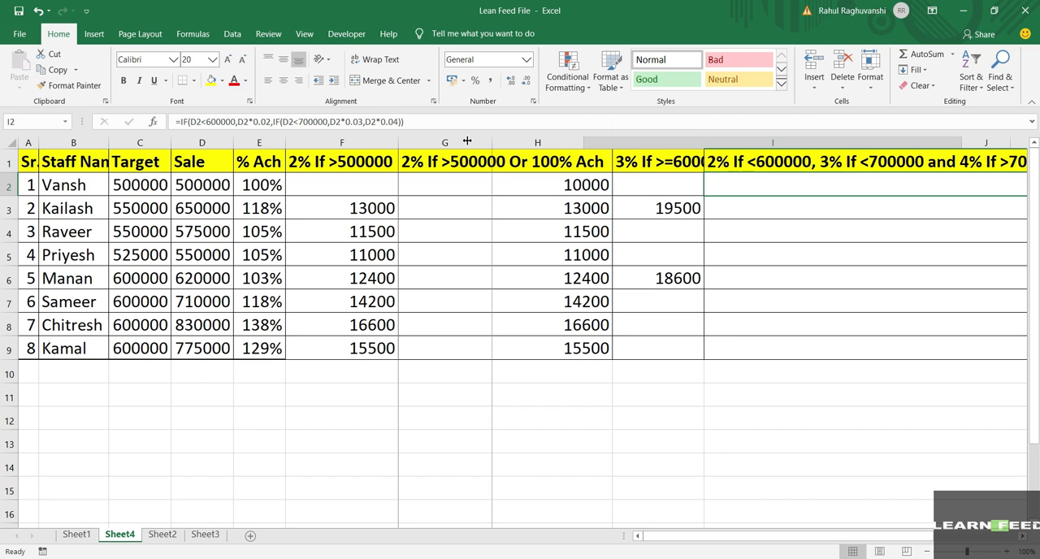
left_click(460, 141)
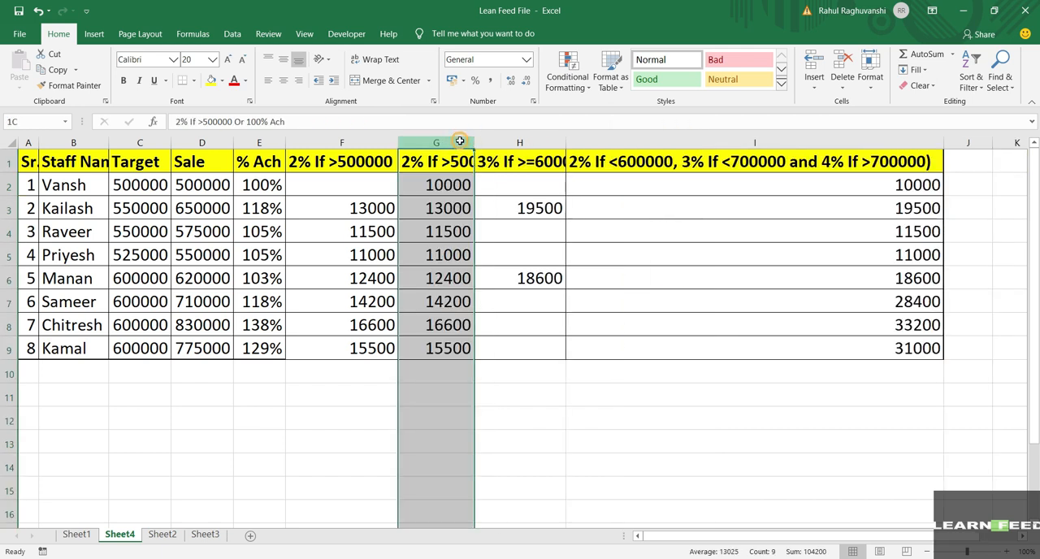
left_click(624, 253)
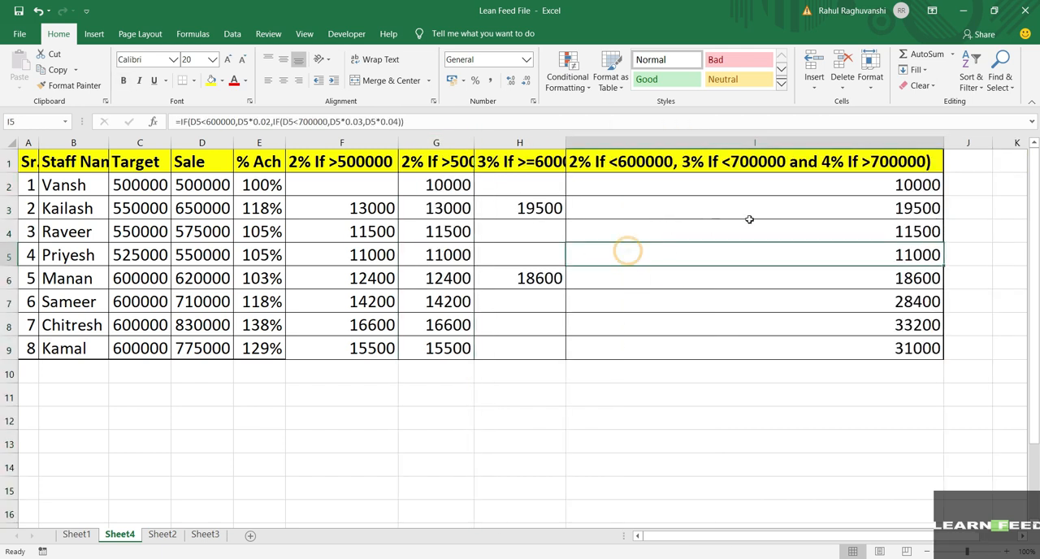
Step: Compare the sale amounts in column D with the tiered incentives and their formulas in column I, down to row 9
left_click(660, 224)
left_click(719, 190)
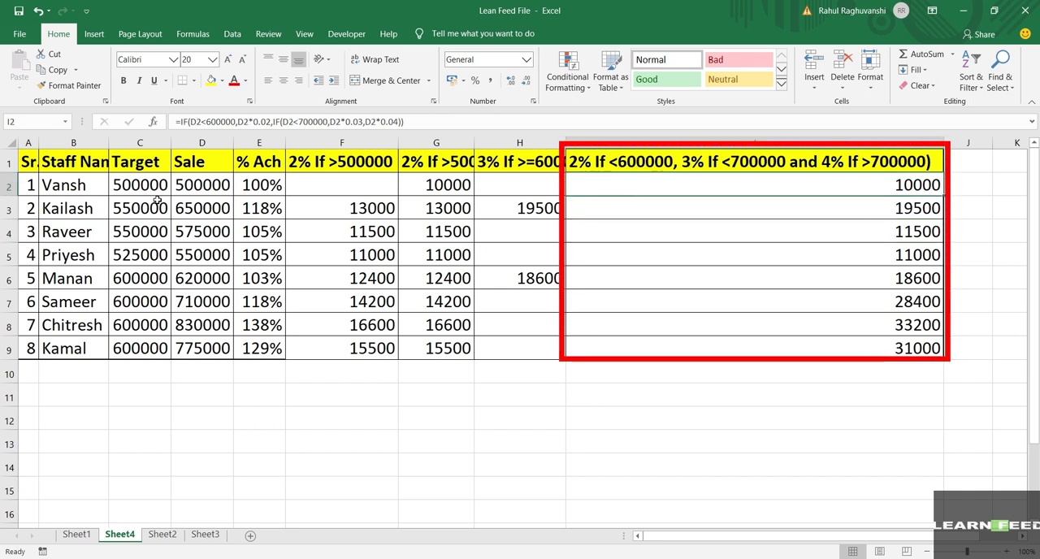
left_click(213, 191)
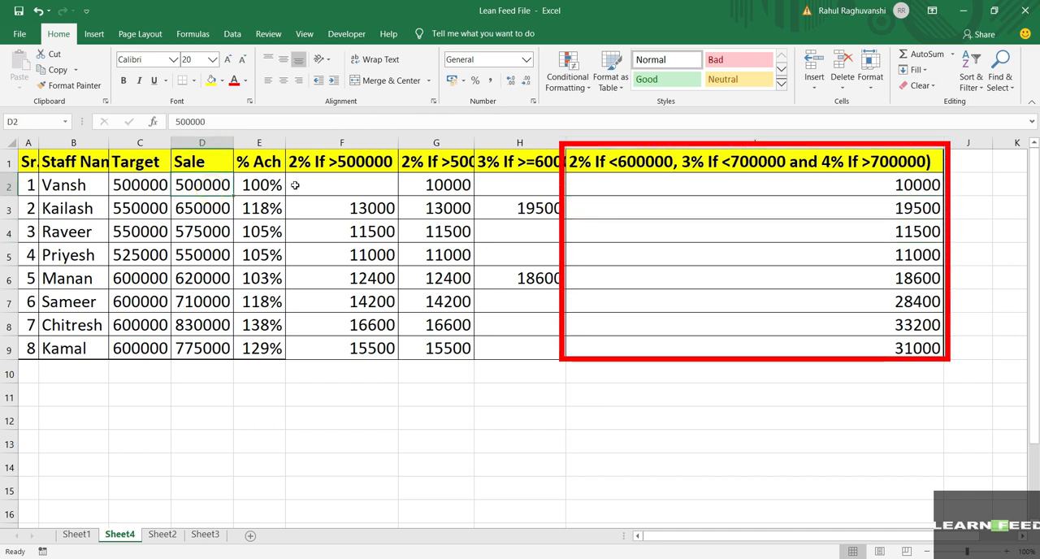
left_click(753, 192)
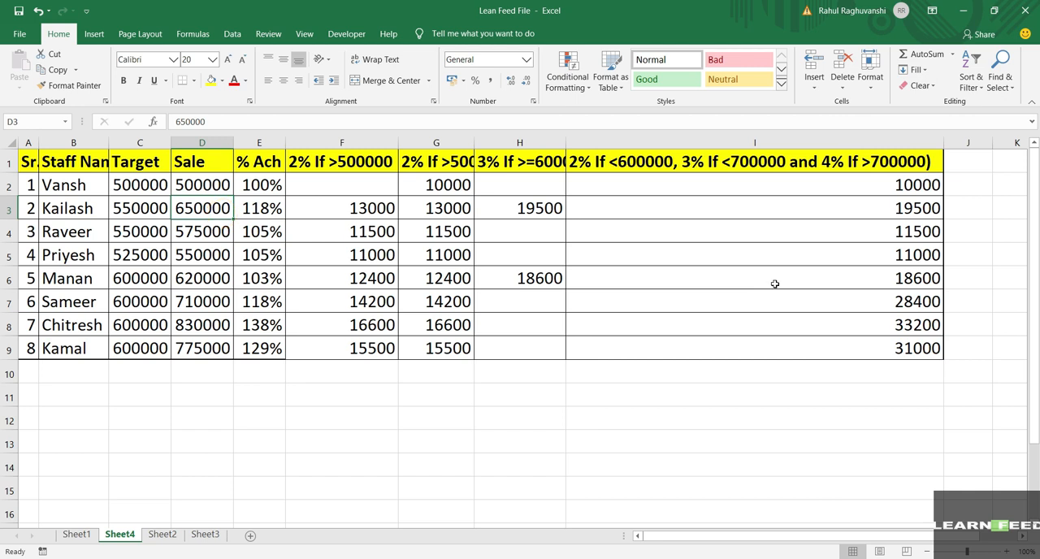
left_click(821, 210)
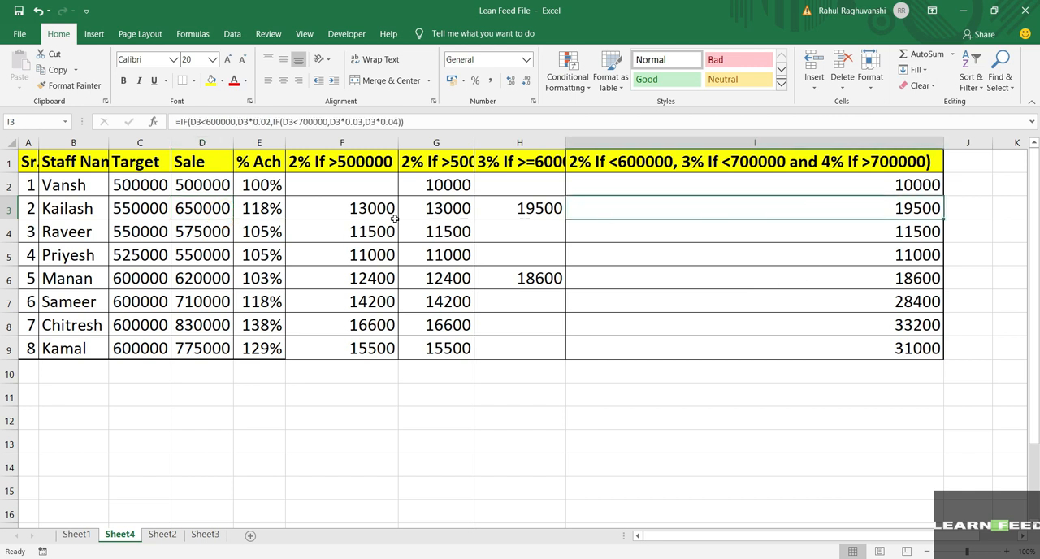
left_click(217, 231)
left_click(217, 231)
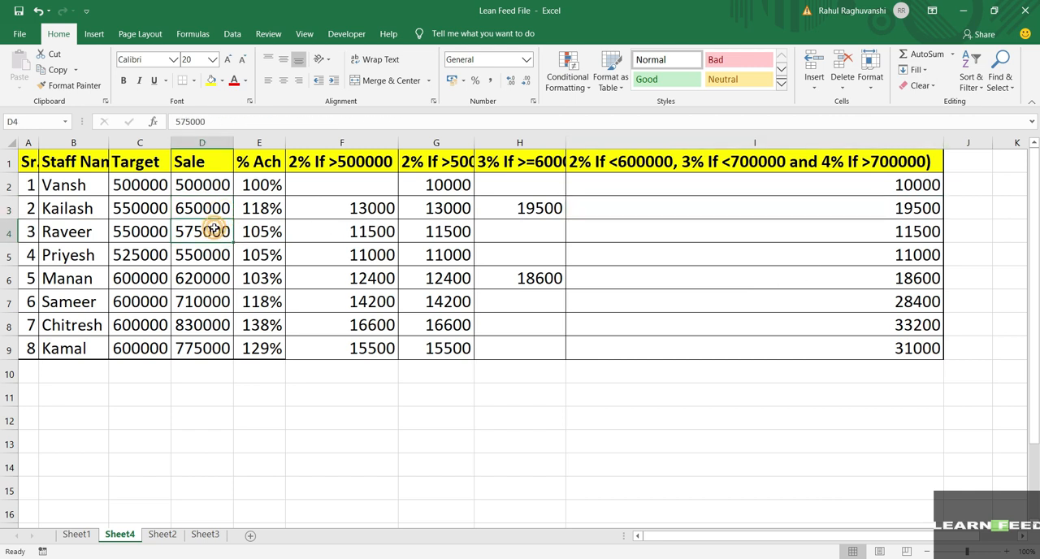
left_click(885, 235)
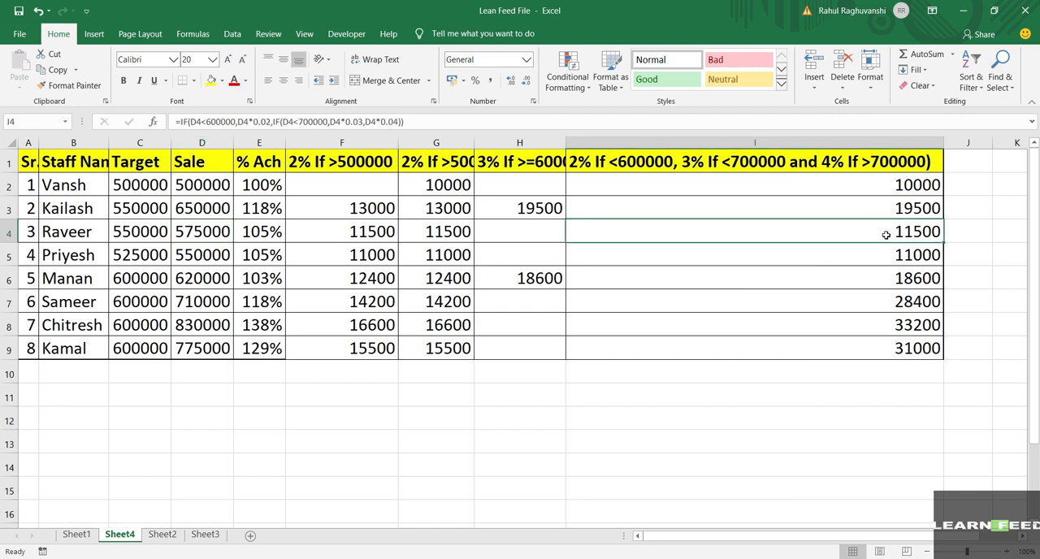
left_click(195, 257)
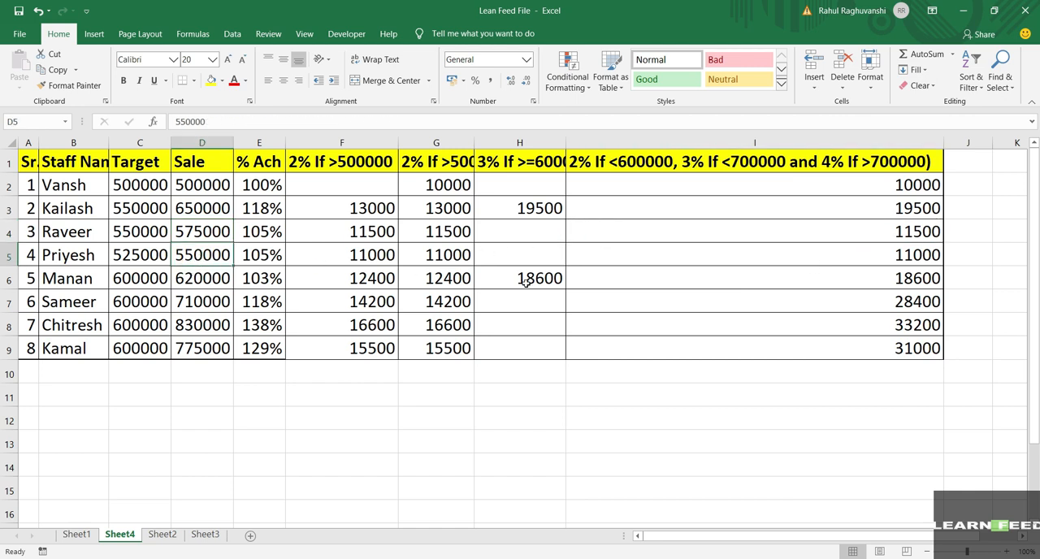
left_click(874, 259)
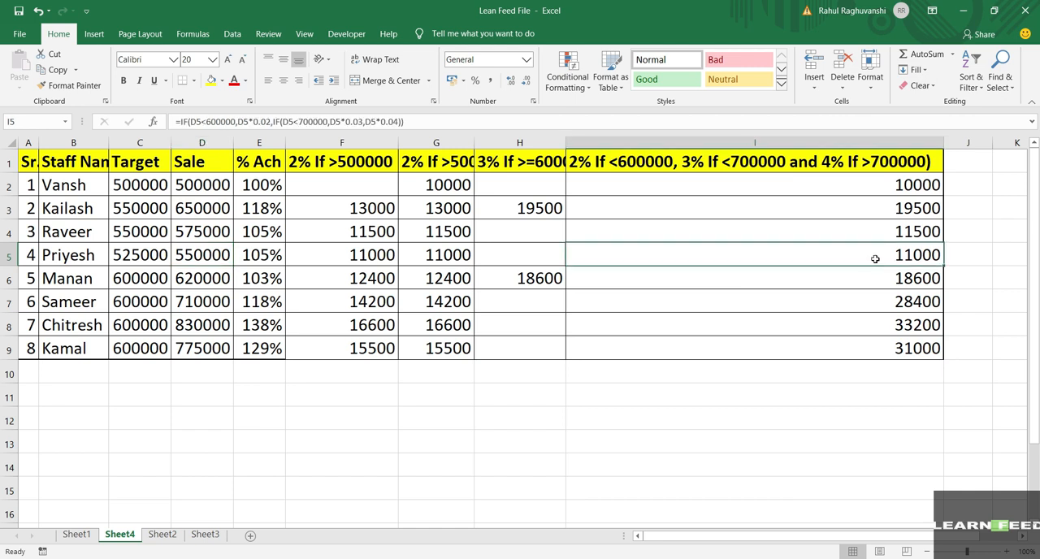
left_click(224, 281)
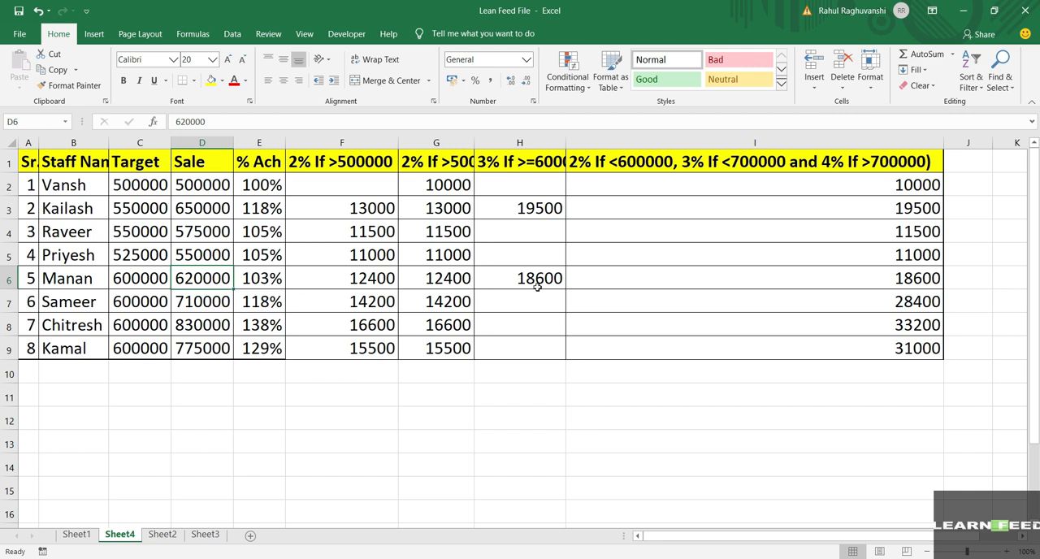
left_click(854, 283)
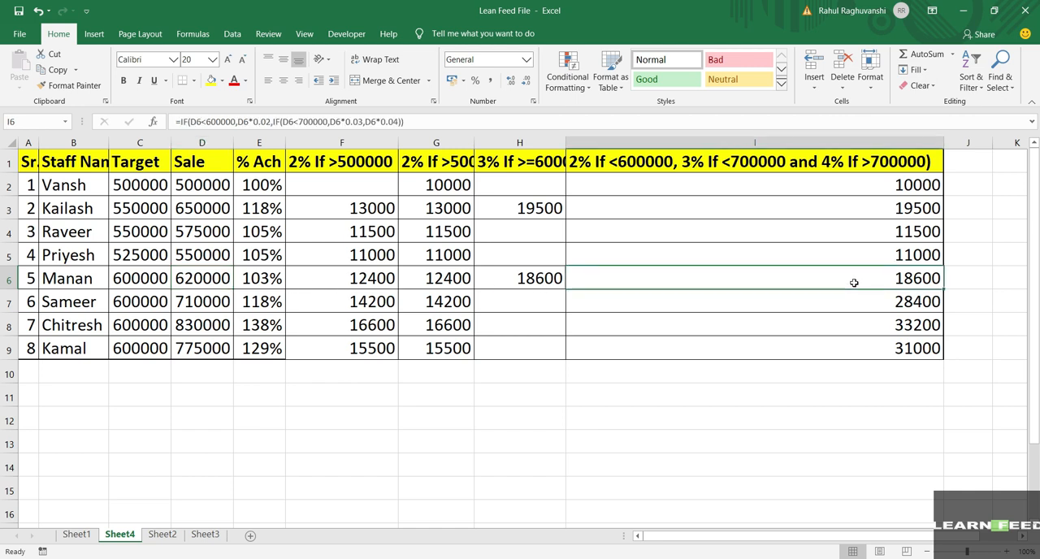
left_click(210, 327)
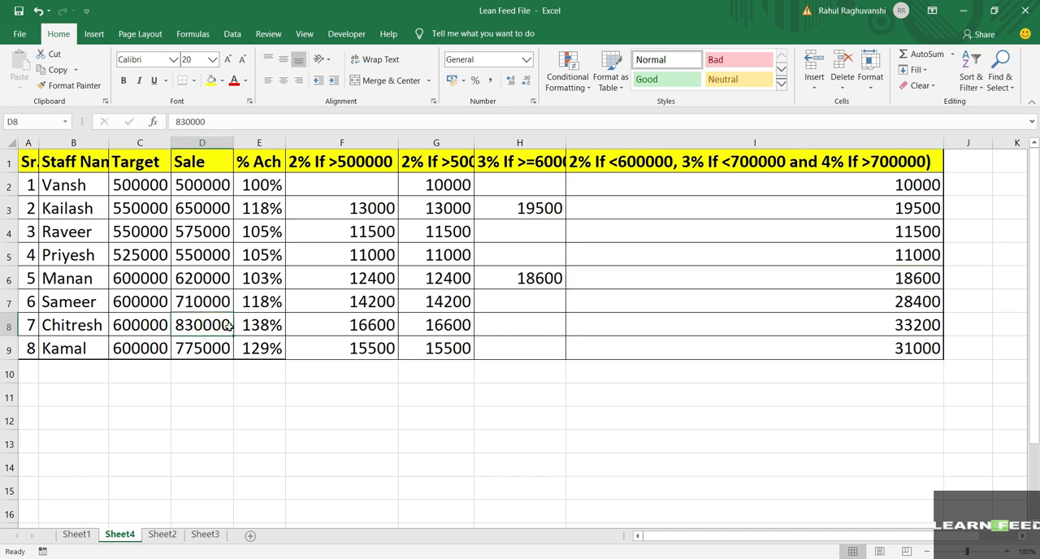
left_click(921, 328)
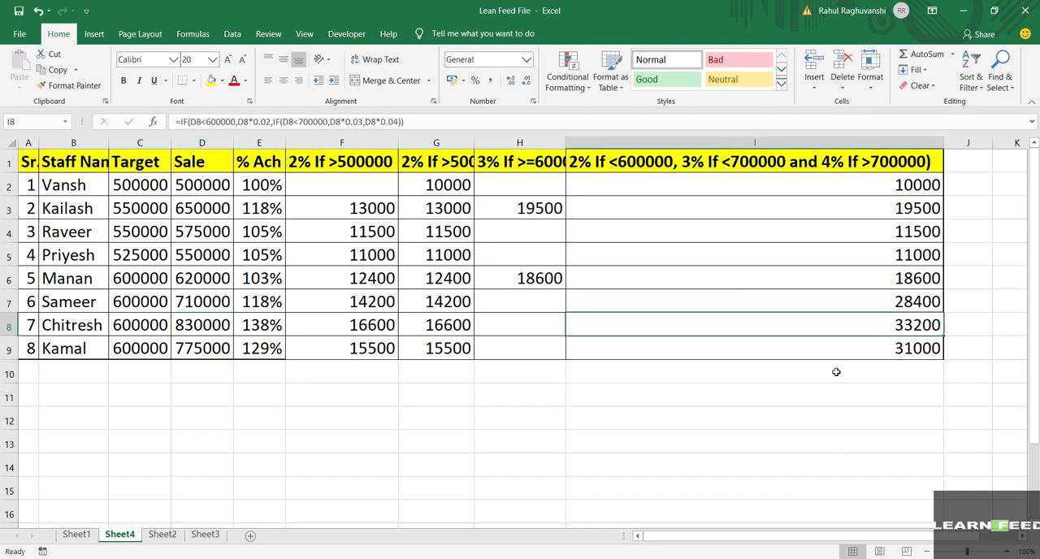
left_click(818, 346)
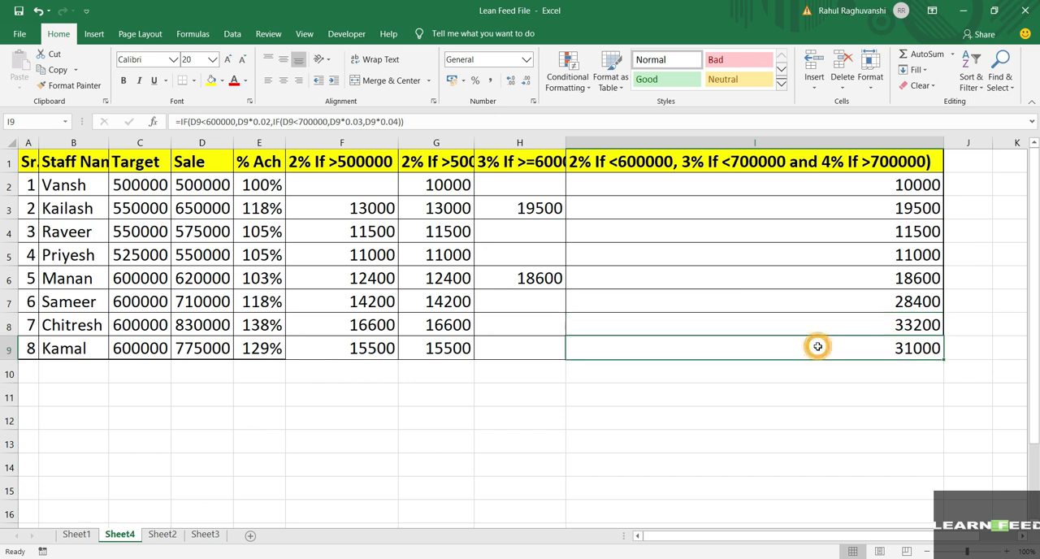